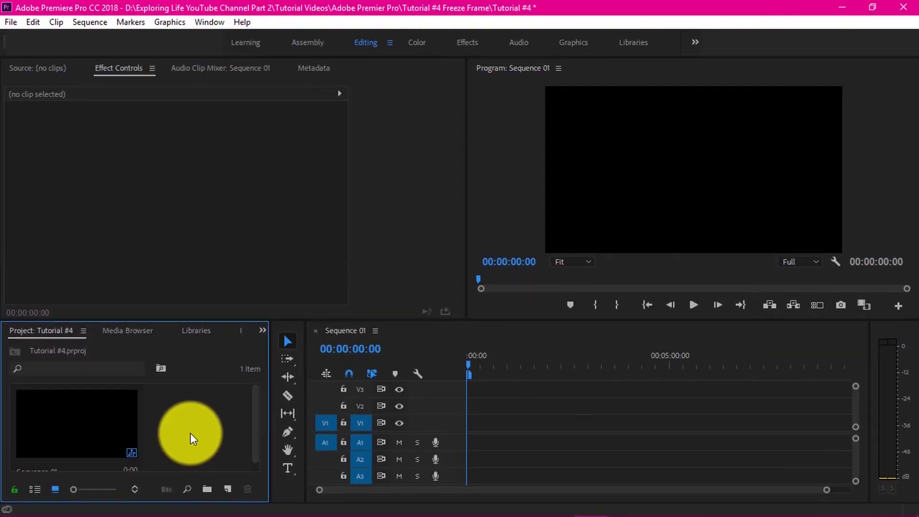
# Import Skate Jump, Camera Shutter Sound VLC and Skateboarding Music - Skate Haven, then select Skate Jump.mov.
pyautogui.doubleClick(491, 300)
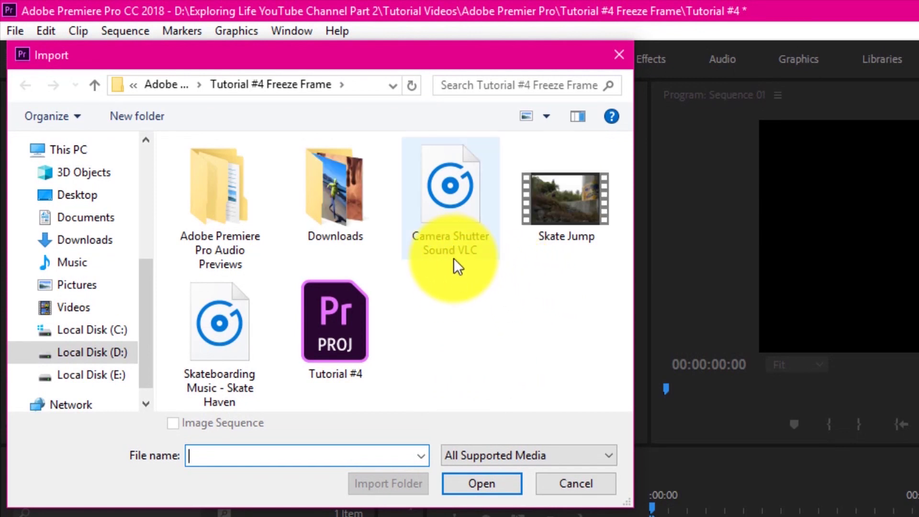
pyautogui.click(546, 214)
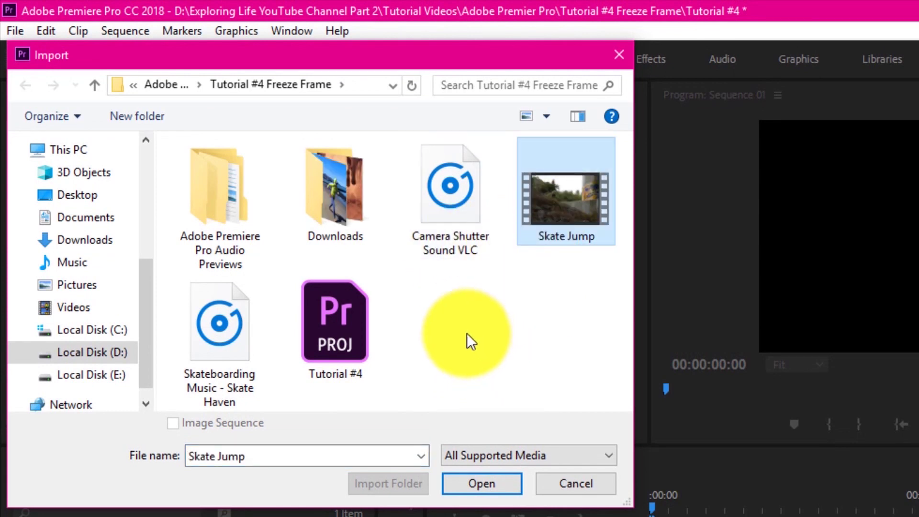
pyautogui.keyDown('ctrl'); pyautogui.click(435, 214); pyautogui.keyUp('ctrl')
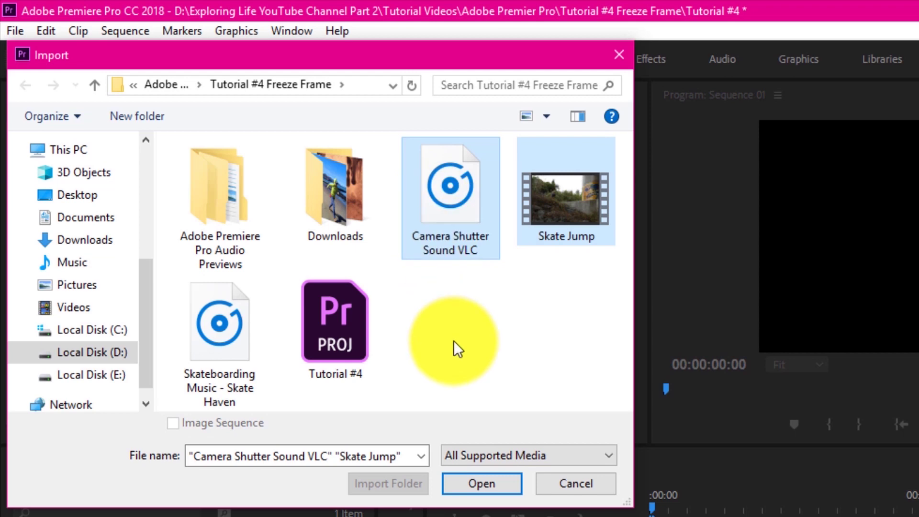
pyautogui.keyDown('ctrl'); pyautogui.click(225, 360); pyautogui.keyUp('ctrl')
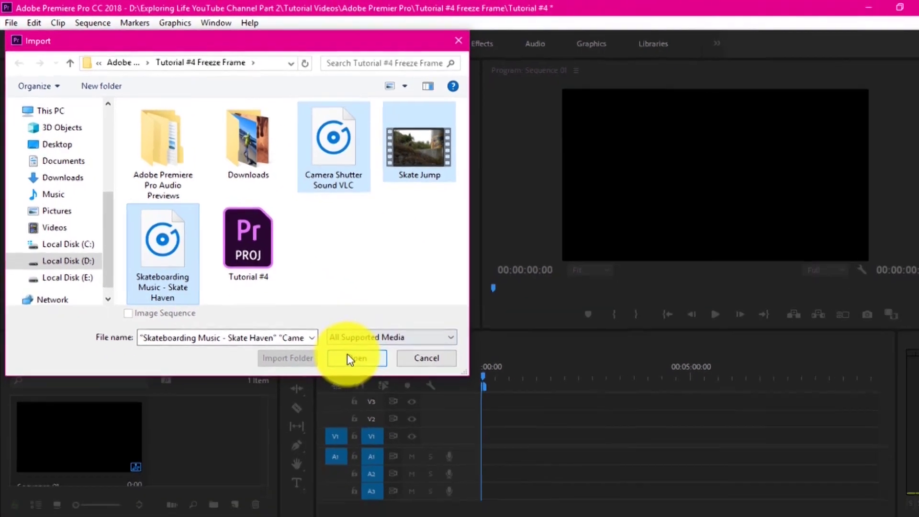
pyautogui.click(337, 348)
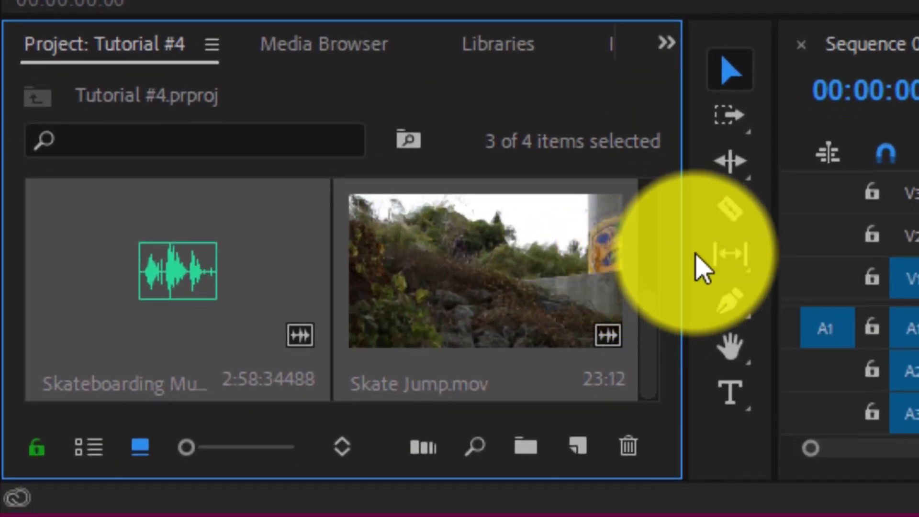
pyautogui.click(668, 275)
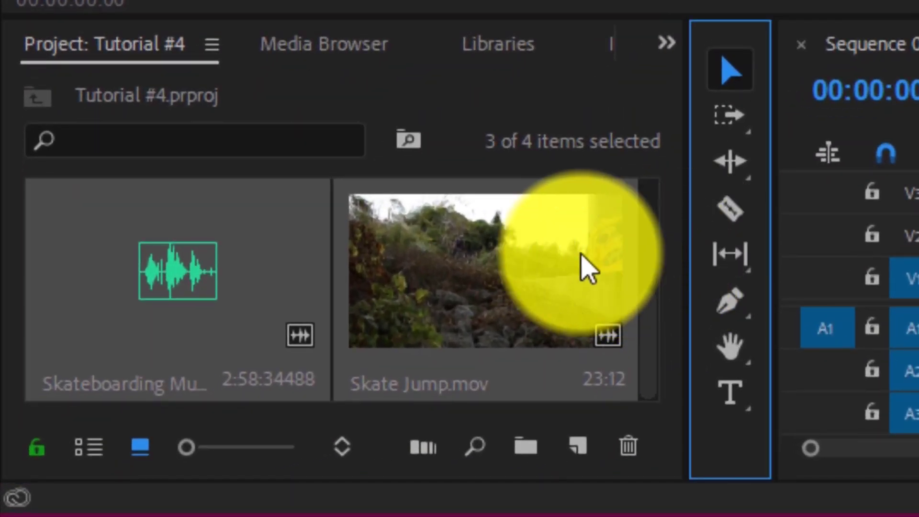
pyautogui.click(553, 279)
pyautogui.scroll(3, 564, 263)
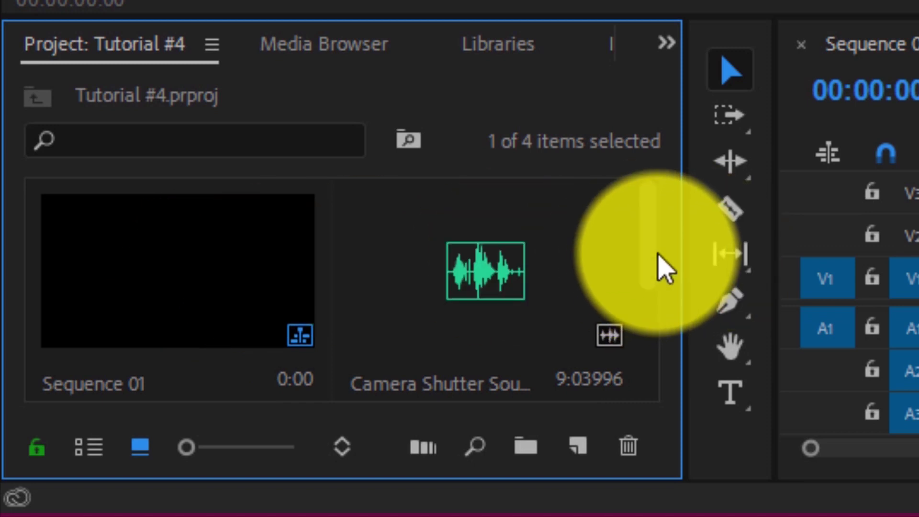
pyautogui.scroll(-3, 661, 267)
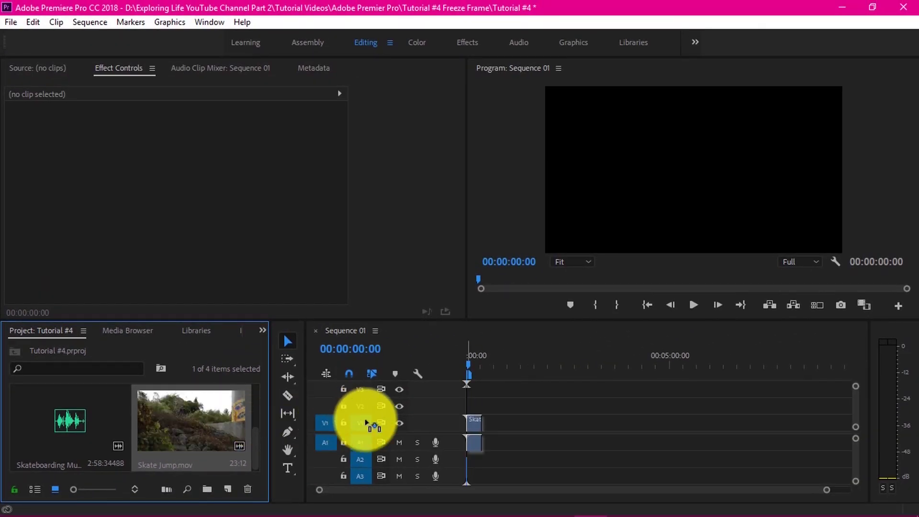
# Drop Skate Jump.mov at the start of Sequence 01, keeping the existing sequence settings.
pyautogui.moveTo(366, 423); pyautogui.dragTo(467, 425)
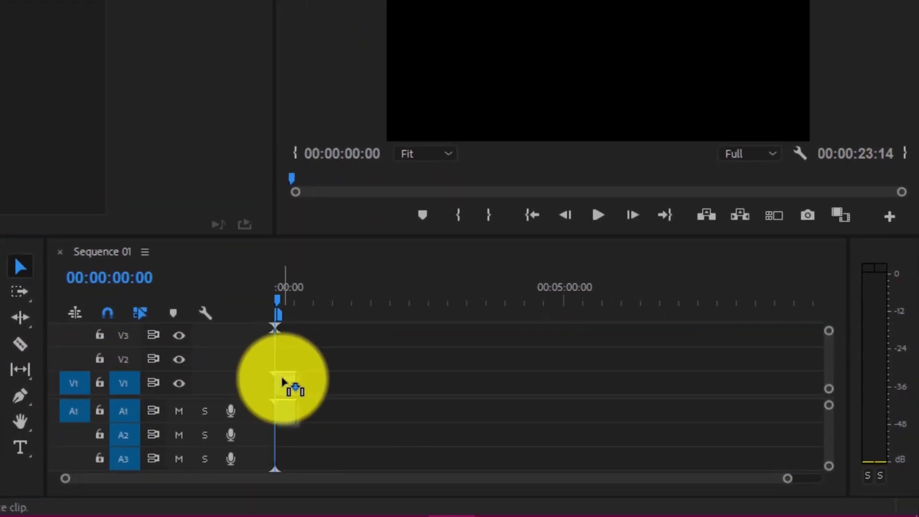
pyautogui.moveTo(283, 383); pyautogui.dragTo(285, 383)
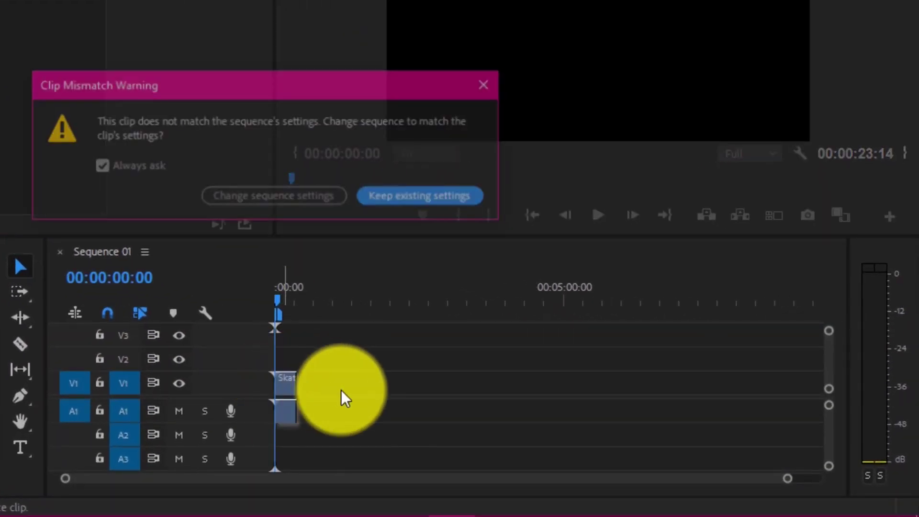
pyautogui.click(424, 209)
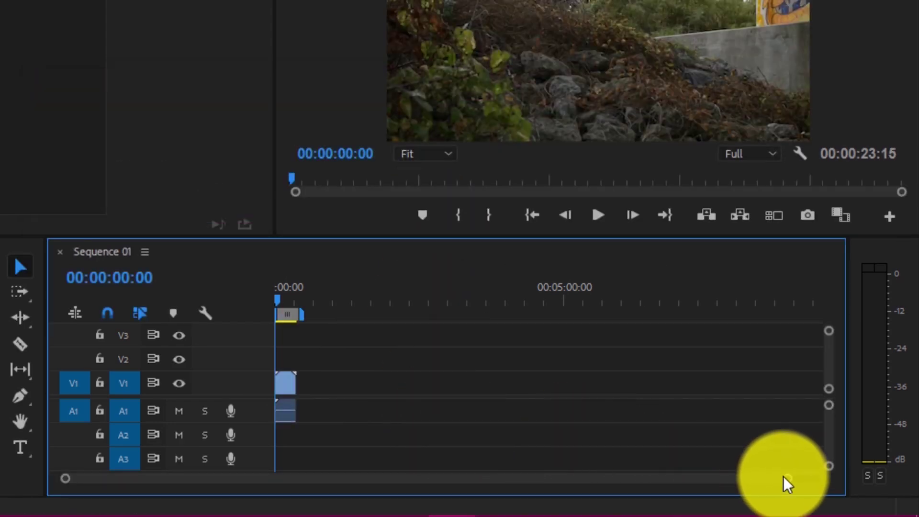
# Zoom the timeline in and preview the sequence, stopping at 00:00:18:29.
pyautogui.moveTo(787, 479); pyautogui.dragTo(567, 511)
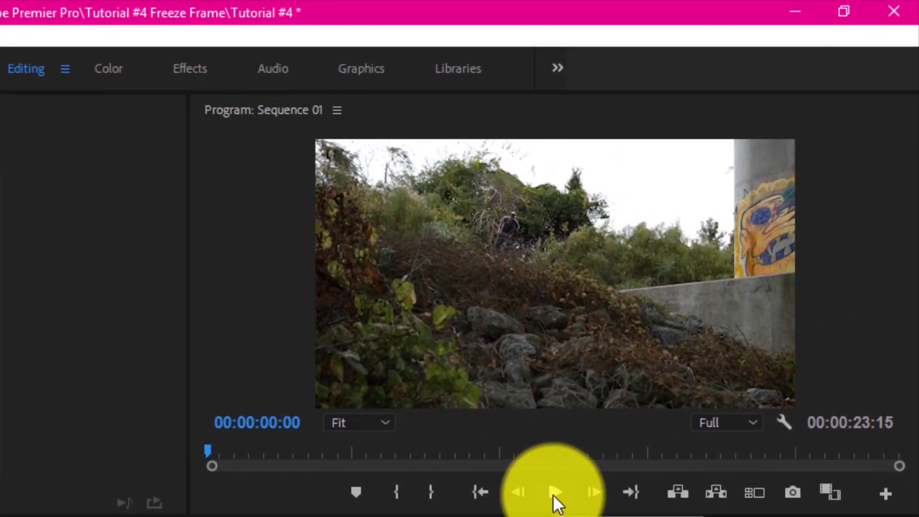
pyautogui.click(600, 433)
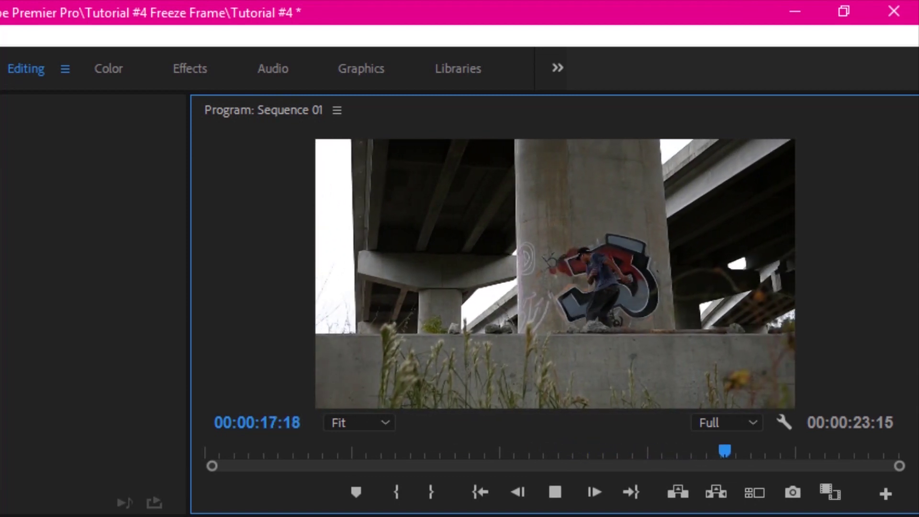
pyautogui.click(557, 493)
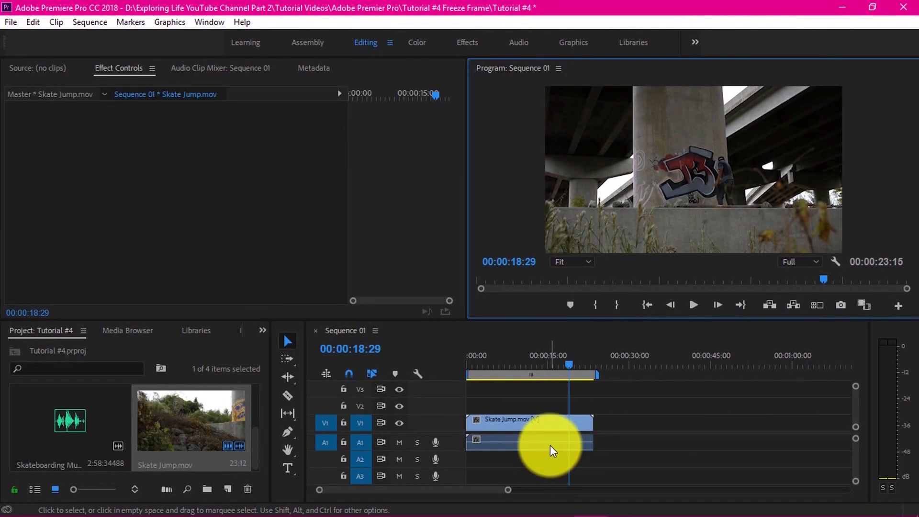
# Unlink Skate Jump.mov, delete its A1 audio, and scrub back to 00:00:08:28.
pyautogui.click(550, 445)
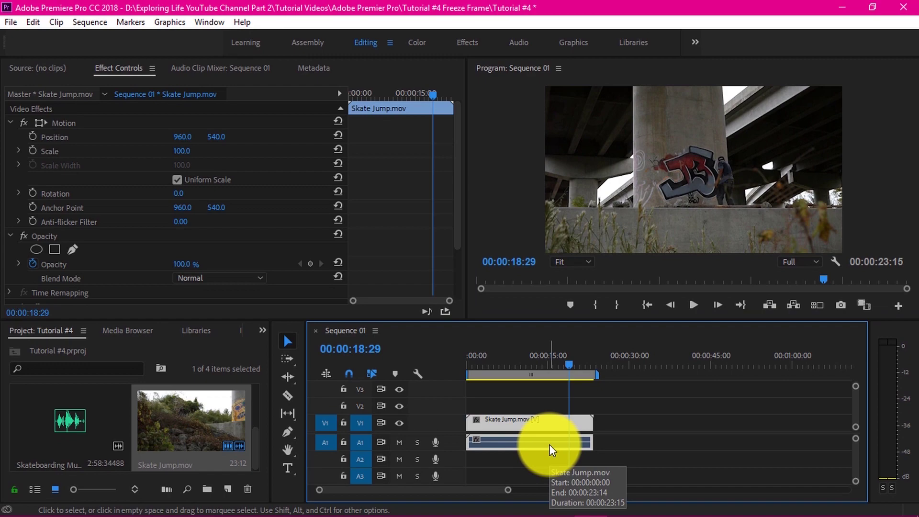
pyautogui.rightClick(549, 445)
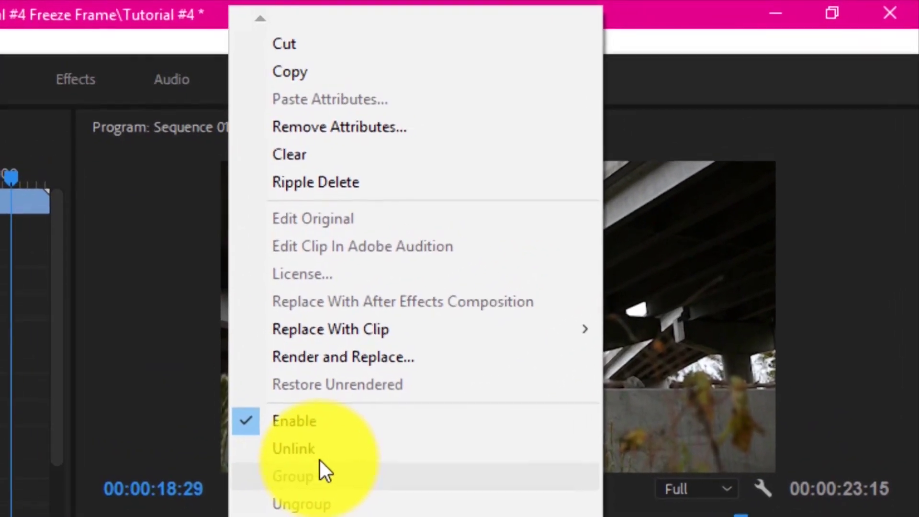
pyautogui.click(479, 332)
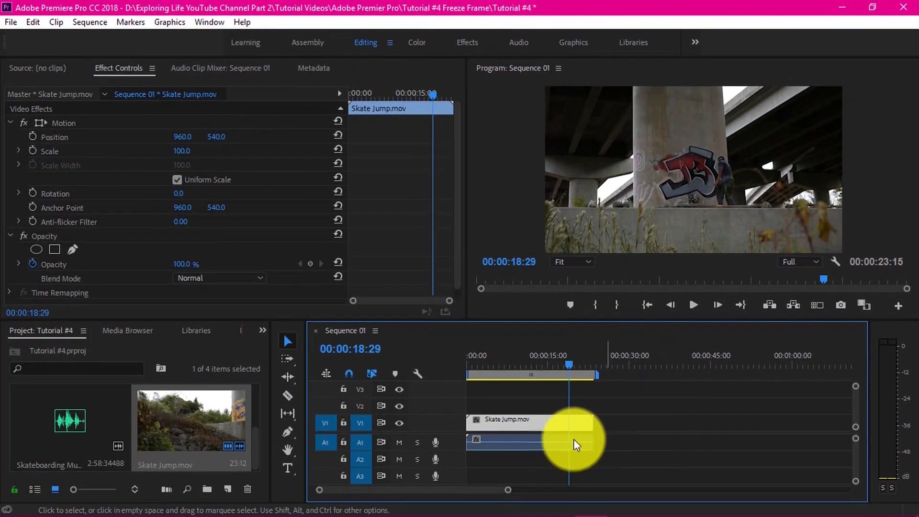
pyautogui.click(636, 447)
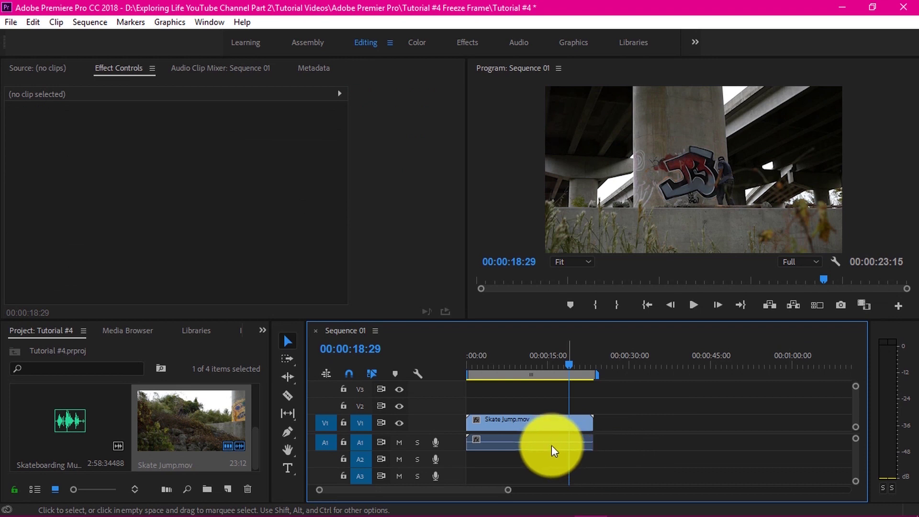
pyautogui.click(525, 440)
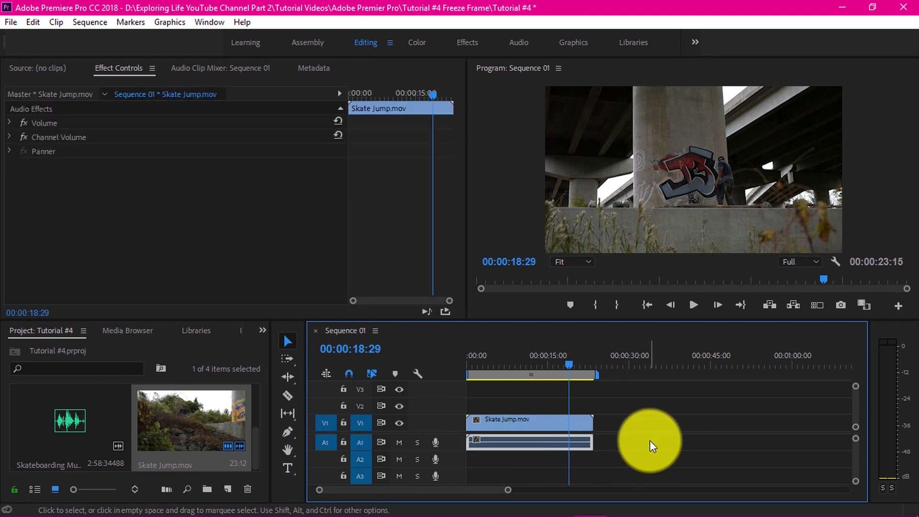
pyautogui.press('Delete')
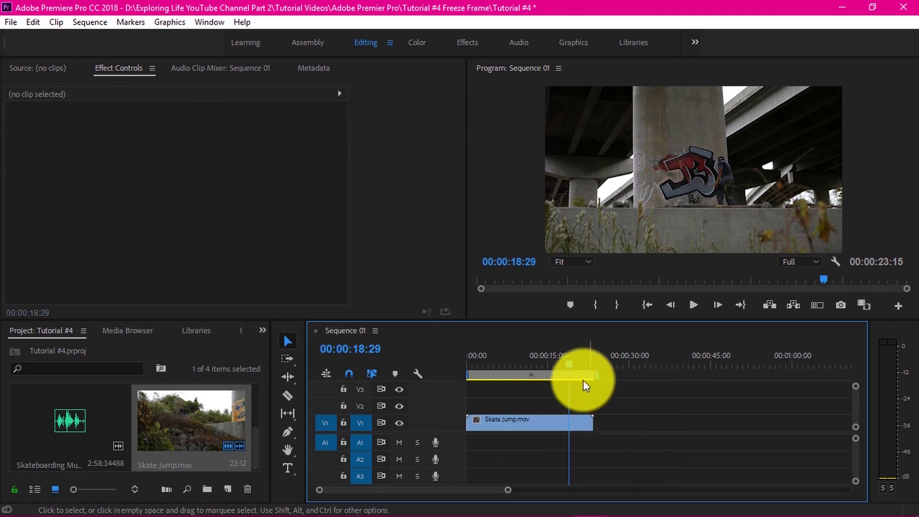
pyautogui.click(489, 377)
pyautogui.moveTo(490, 376); pyautogui.dragTo(514, 366)
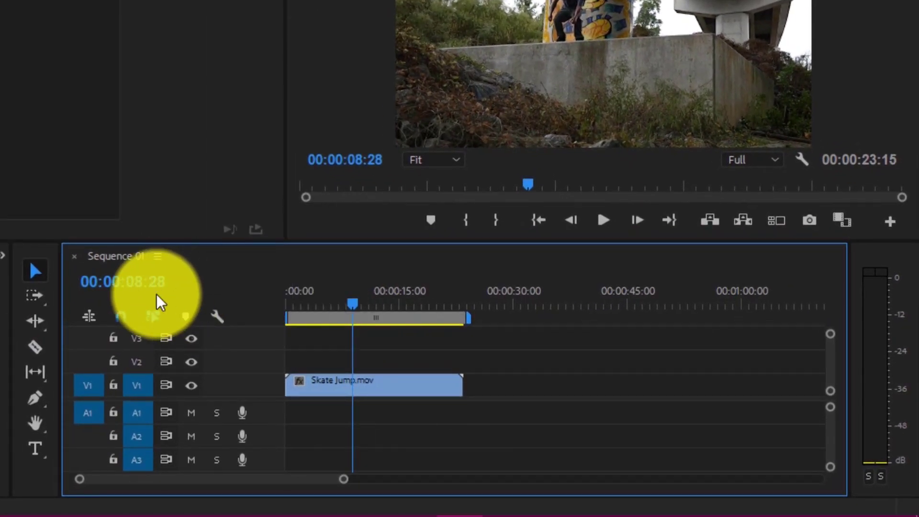
# Move the playhead to 00:00:09:00 by editing the sequence timecode.
pyautogui.click(142, 287)
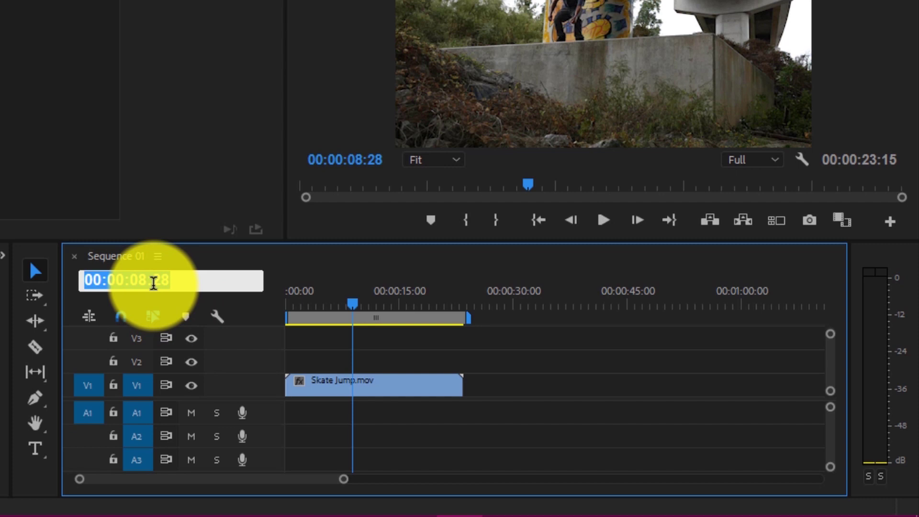
pyautogui.click(152, 282)
pyautogui.press('BackSpace')
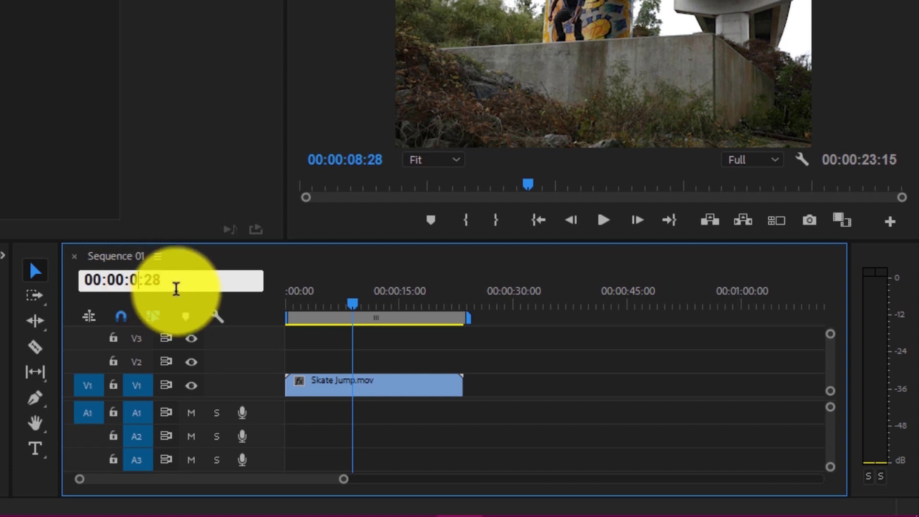
pyautogui.write('9')
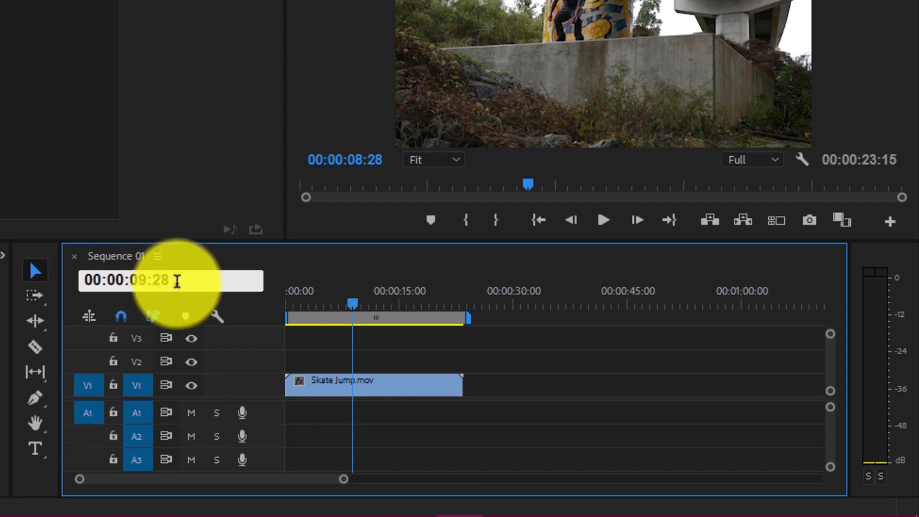
pyautogui.press('BackSpace')
pyautogui.press('BackSpace')
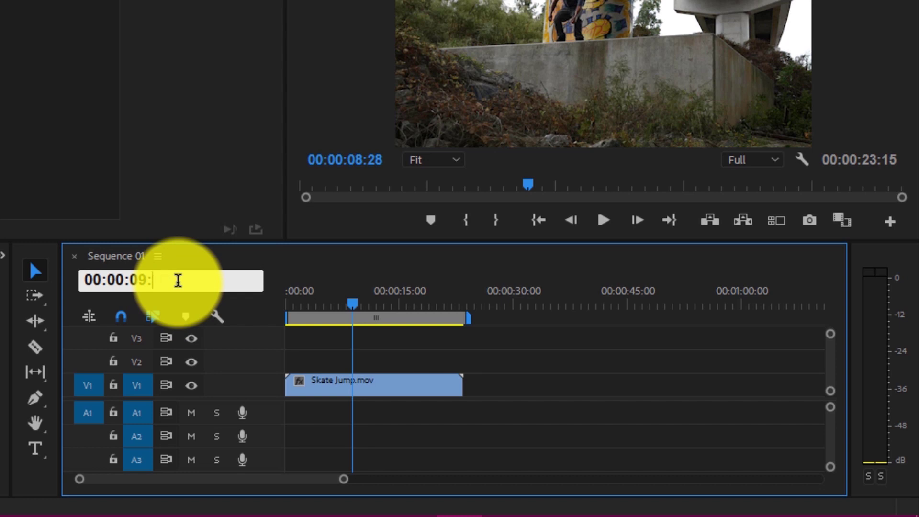
pyautogui.write('0')
pyautogui.press('Return')
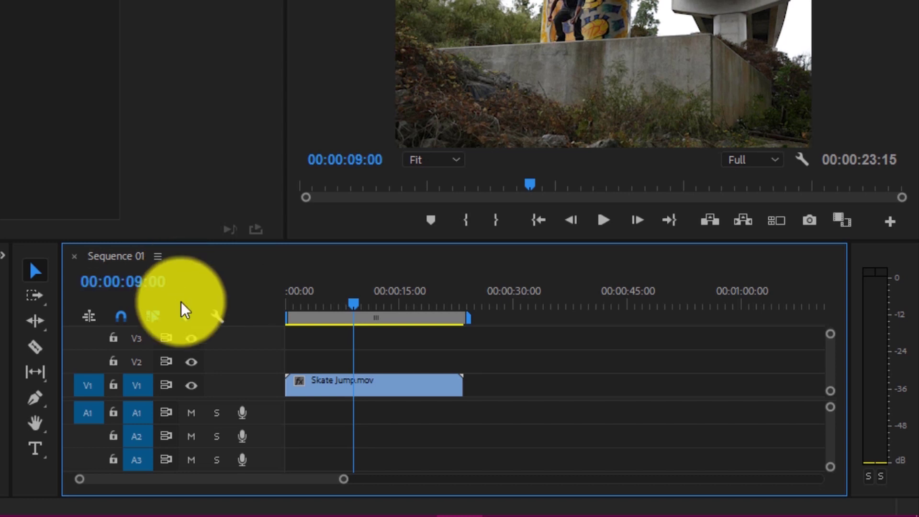
# Razor-cut the Skate Jump clip at the playhead, then return to the Selection tool.
pyautogui.click(34, 348)
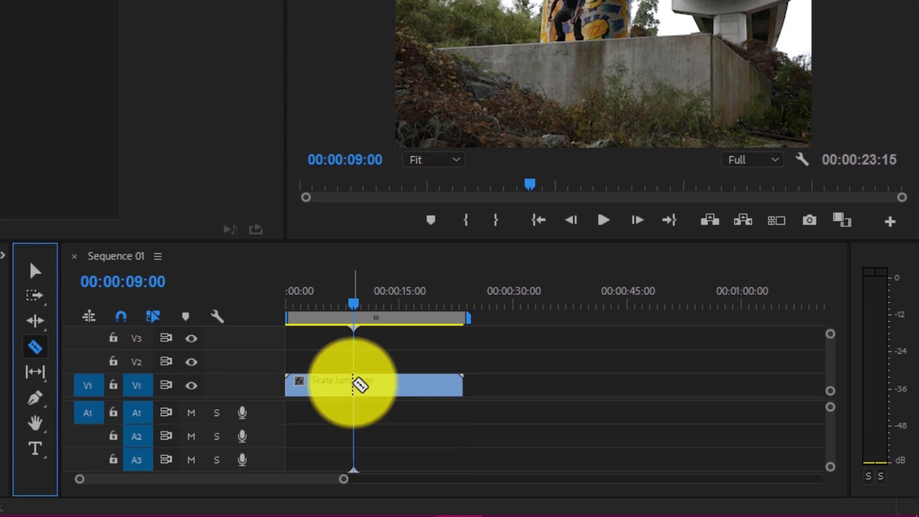
pyautogui.click(360, 384)
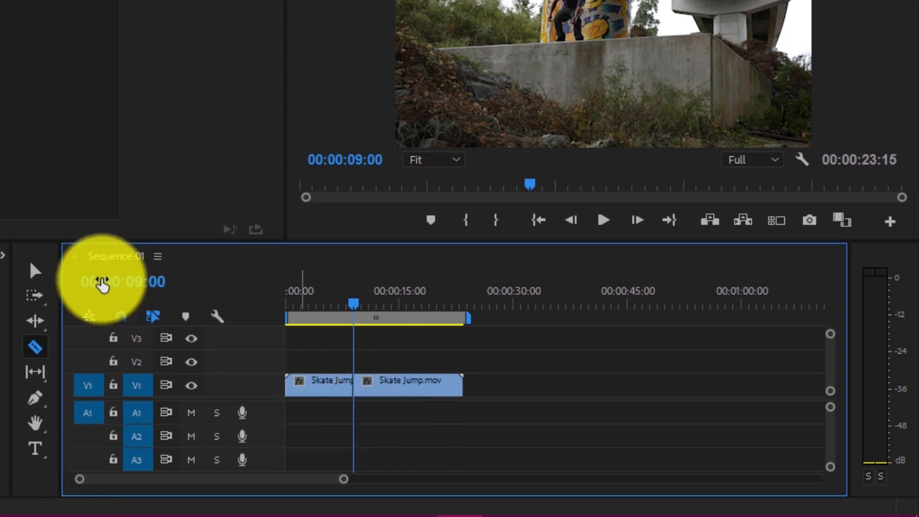
pyautogui.click(35, 270)
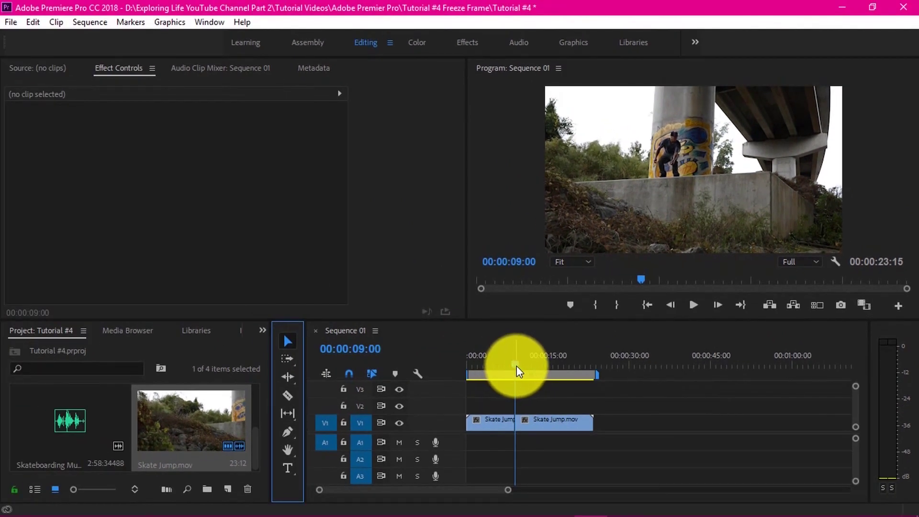
pyautogui.moveTo(511, 368)
pyautogui.mouseDown()
pyautogui.moveTo(474, 365)
pyautogui.moveTo(504, 373)
pyautogui.mouseUp()
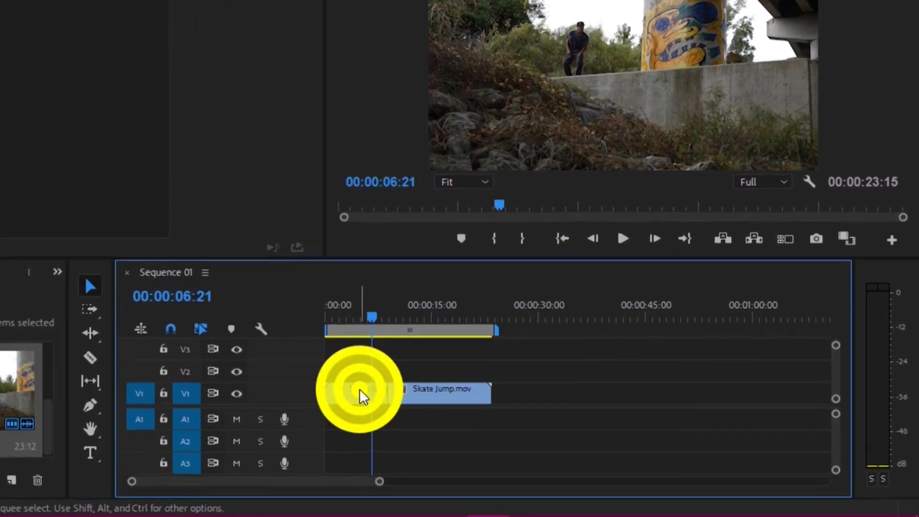
# Set the first Skate Jump piece's speed to 250% in Speed/Duration.
pyautogui.rightClick(471, 420)
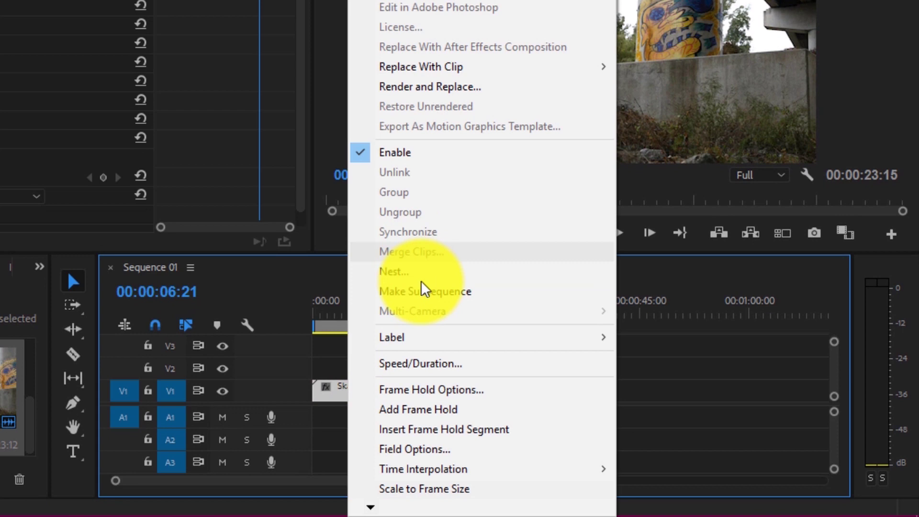
pyautogui.click(430, 364)
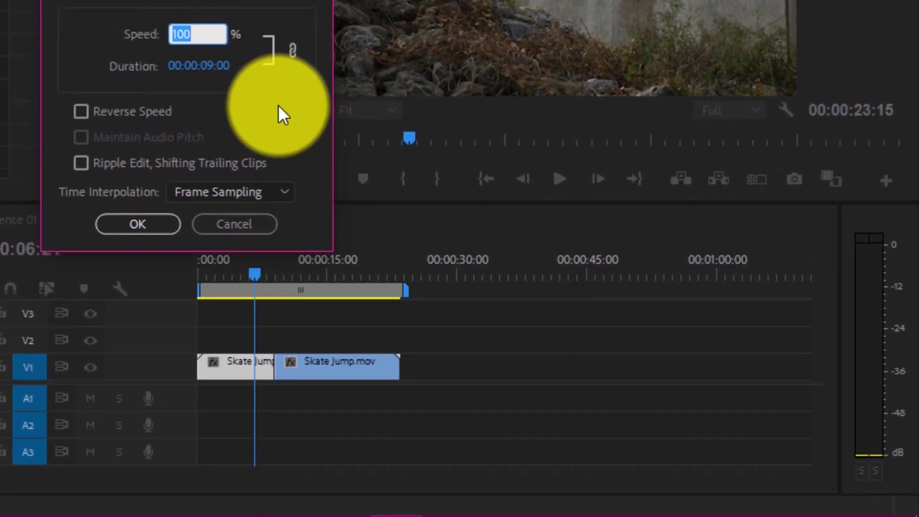
pyautogui.press('BackSpace')
pyautogui.write('250')
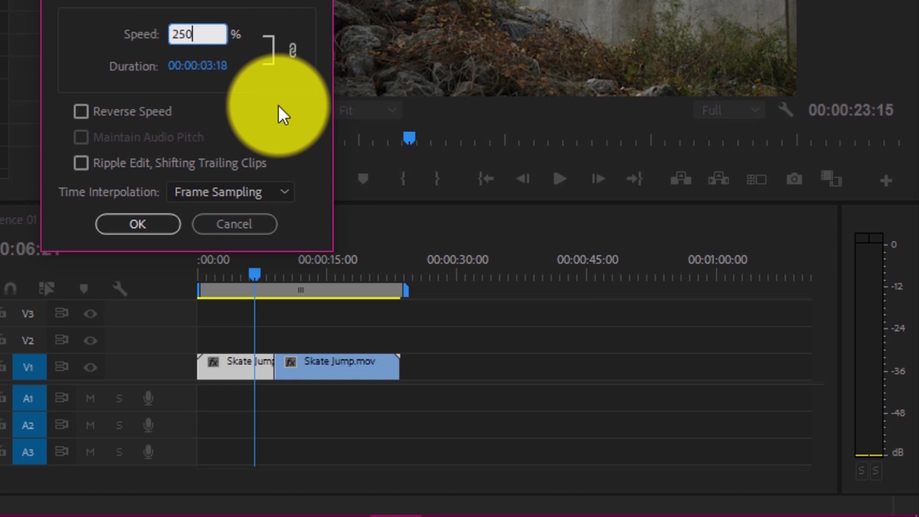
pyautogui.press('Return')
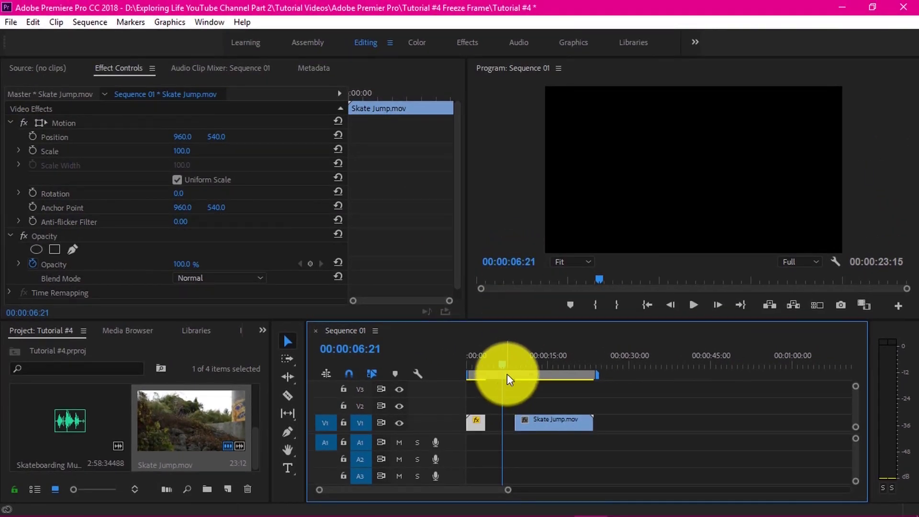
# Preview the sped-up first piece from the sequence start.
pyautogui.moveTo(502, 364); pyautogui.dragTo(467, 368)
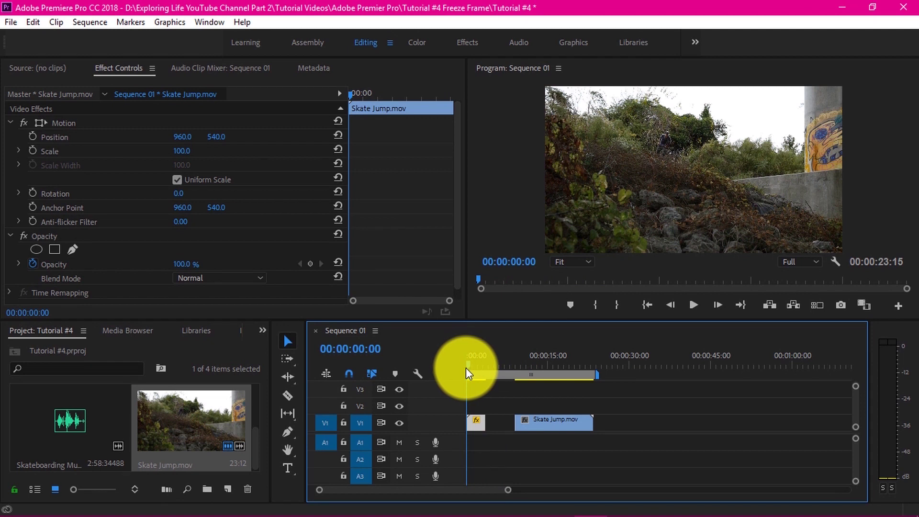
pyautogui.click(695, 306)
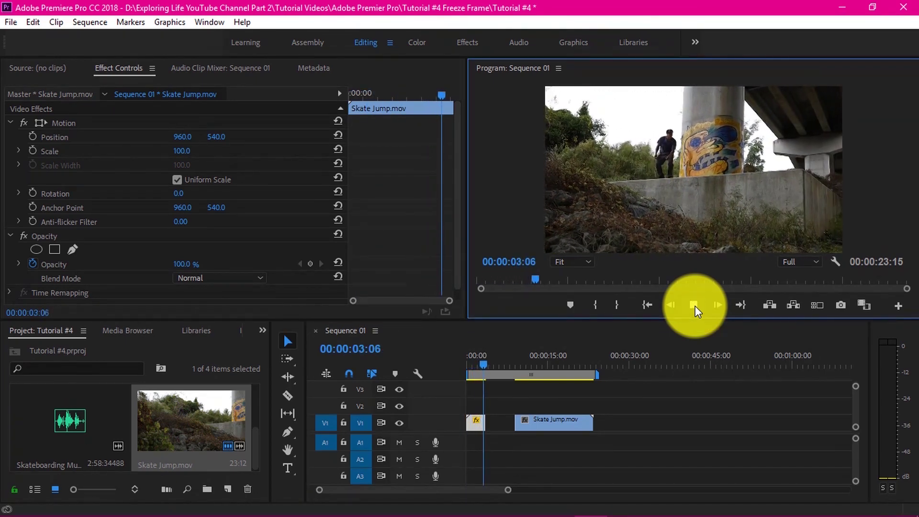
pyautogui.click(694, 305)
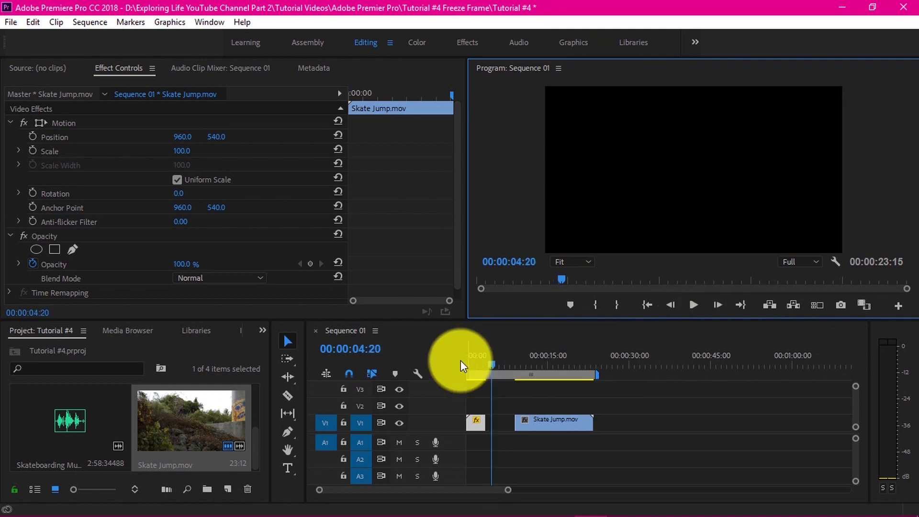
pyautogui.moveTo(490, 363); pyautogui.dragTo(464, 358)
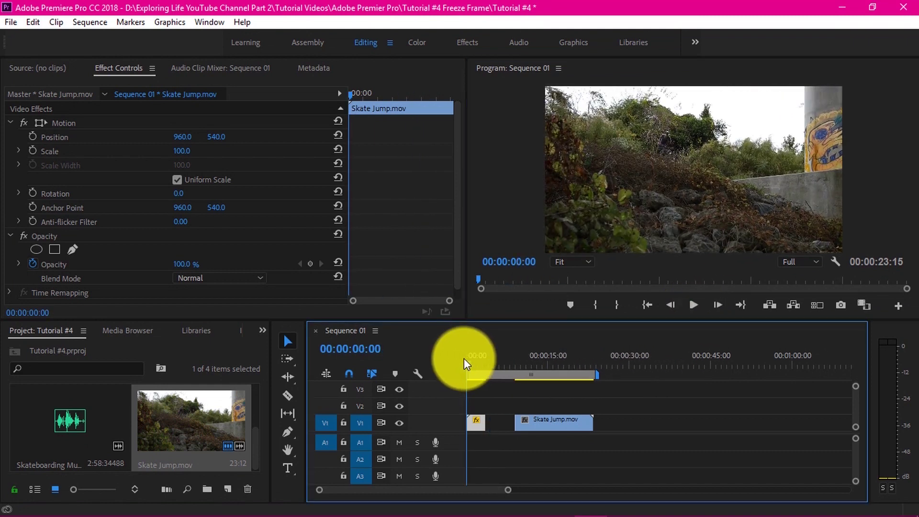
# Slide the second Skate Jump piece left against the first, making the sequence 00:00:18:03 long.
pyautogui.click(694, 306)
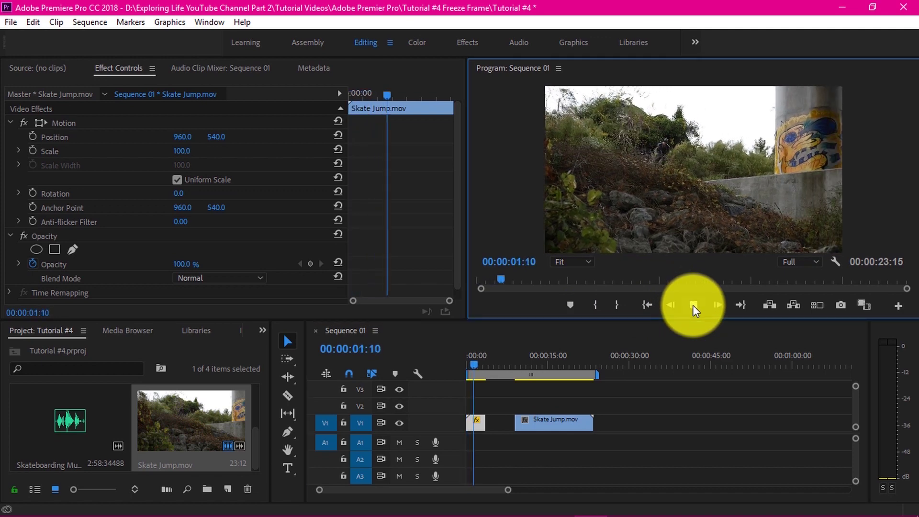
pyautogui.click(693, 306)
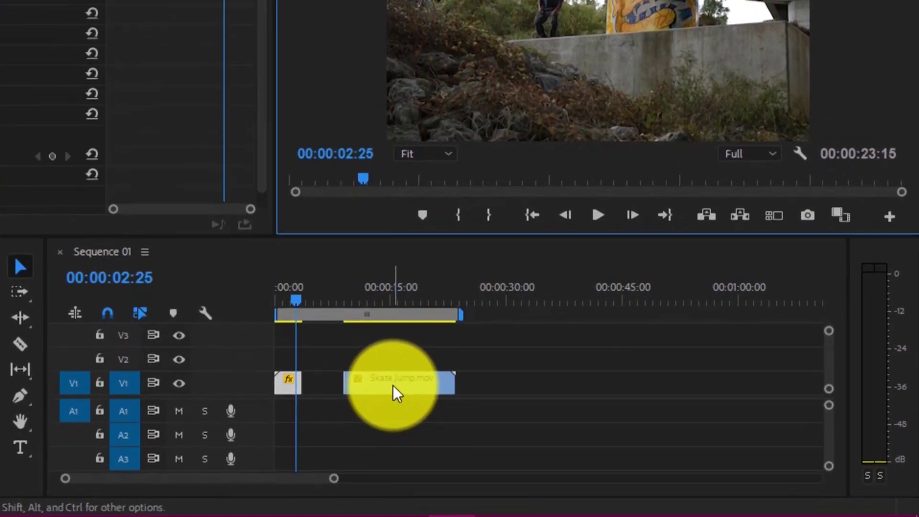
pyautogui.moveTo(551, 426); pyautogui.dragTo(531, 425)
pyautogui.moveTo(367, 389); pyautogui.dragTo(496, 427)
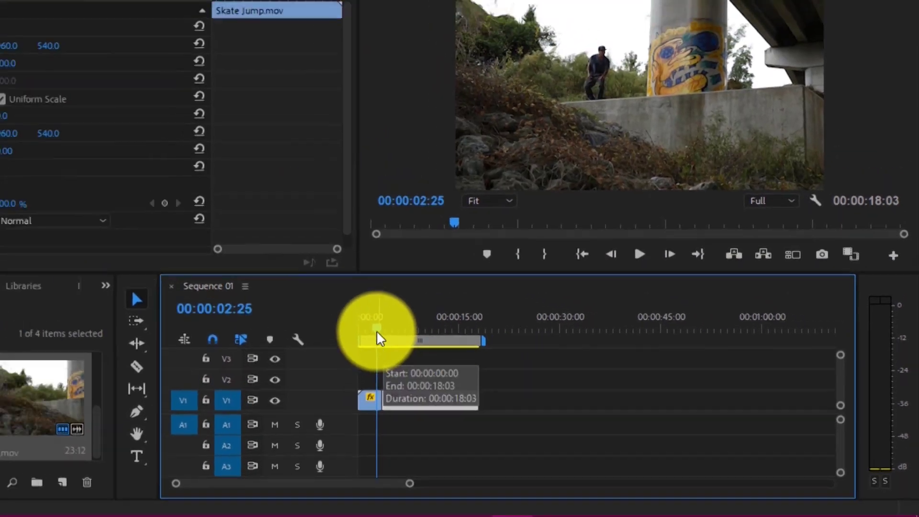
pyautogui.moveTo(377, 335); pyautogui.dragTo(383, 334)
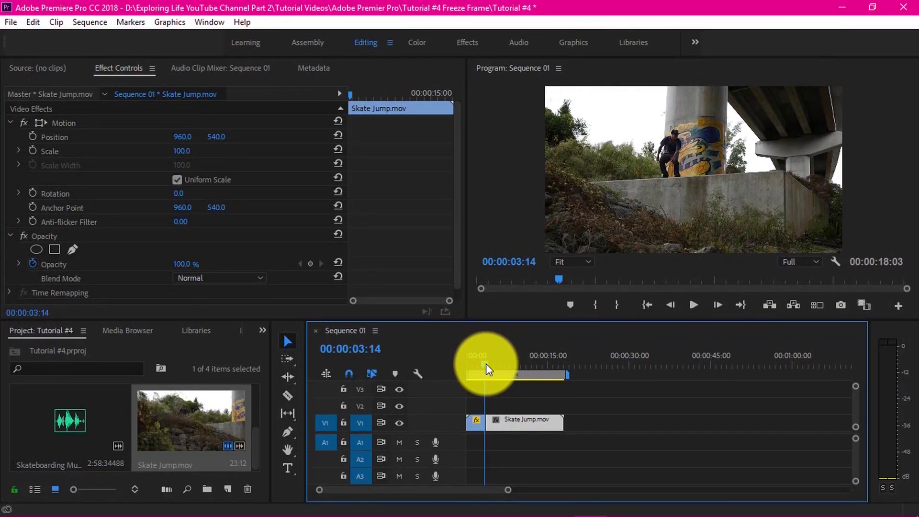
# Set the second Skate Jump piece to 75% speed and play it, stretching the sequence to 00:00:22:28.
pyautogui.moveTo(487, 363); pyautogui.dragTo(488, 364)
pyautogui.rightClick(537, 424)
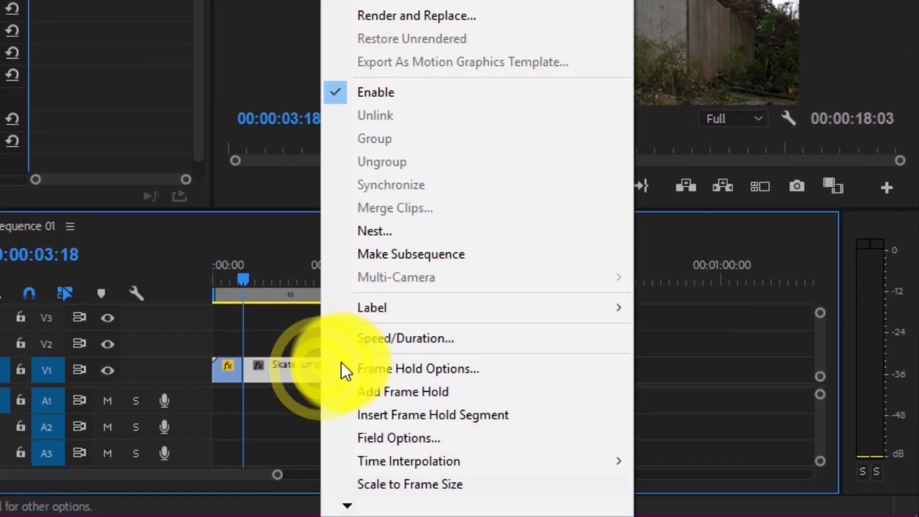
pyautogui.click(404, 341)
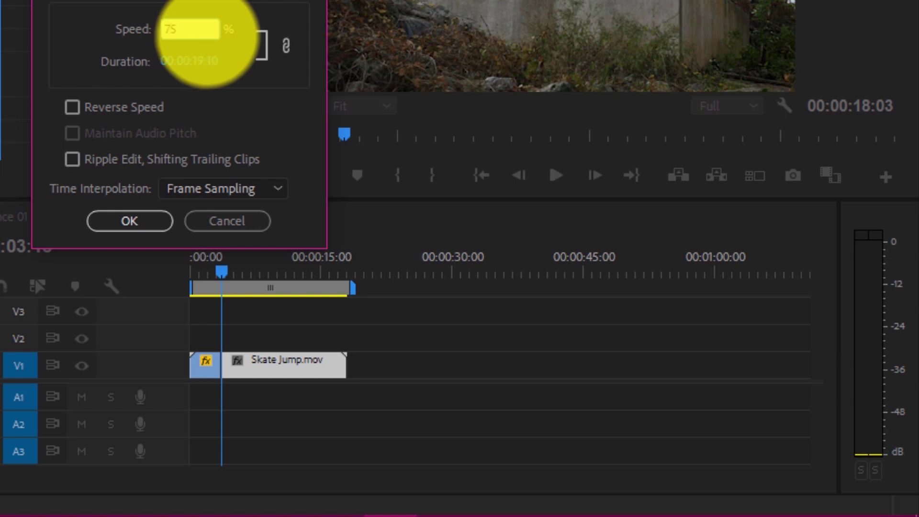
pyautogui.press('Return')
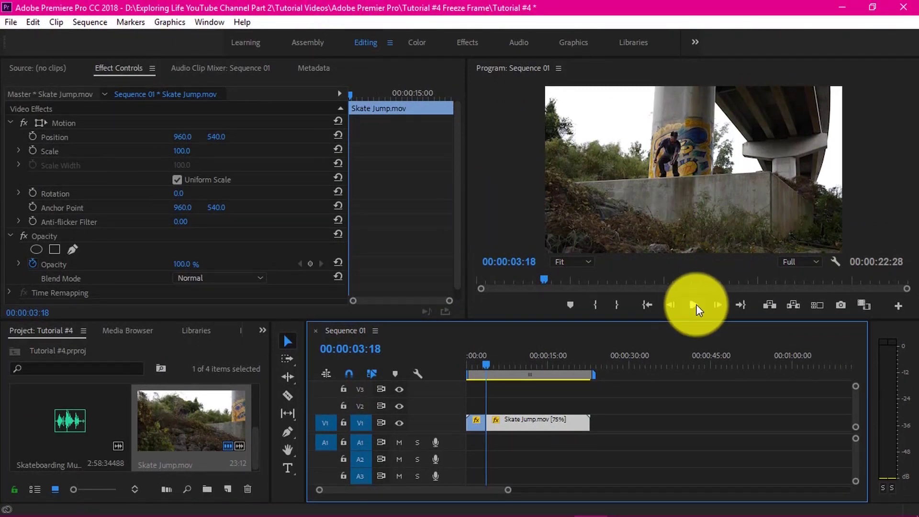
pyautogui.click(697, 306)
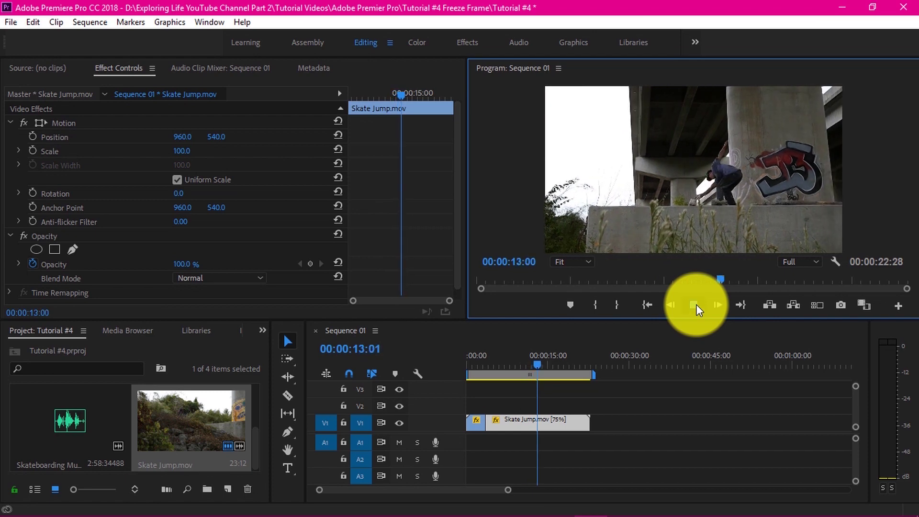
# Scrub back before the jump and step frame by frame to 00:00:07:29, skater mid-air.
pyautogui.click(695, 307)
pyautogui.moveTo(541, 368); pyautogui.dragTo(493, 365)
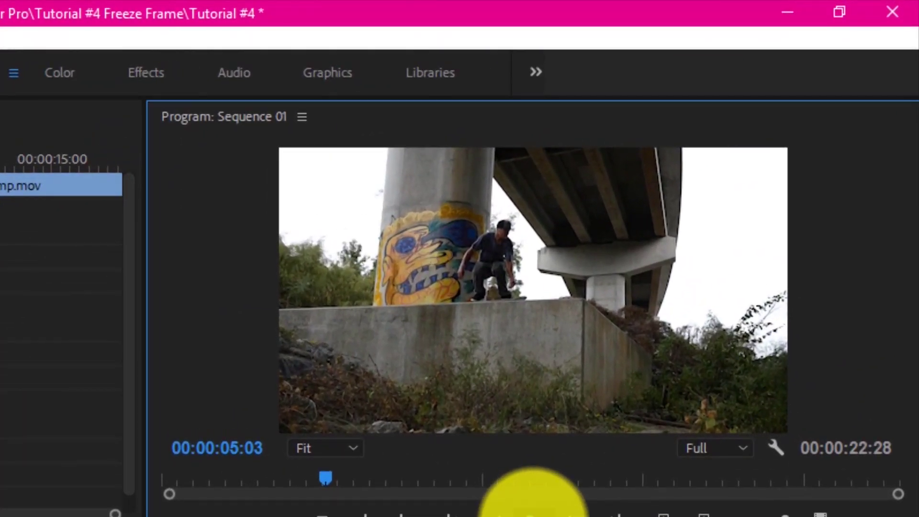
pyautogui.click(691, 309)
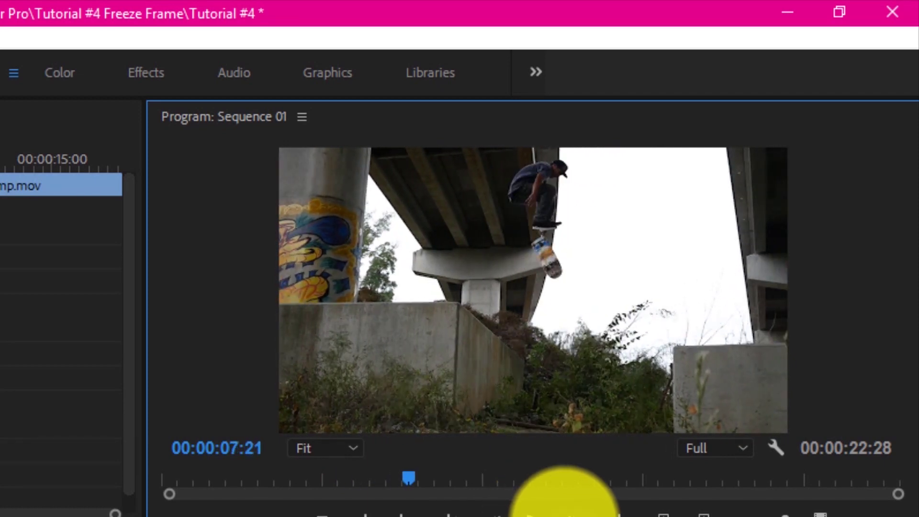
pyautogui.click(572, 516)
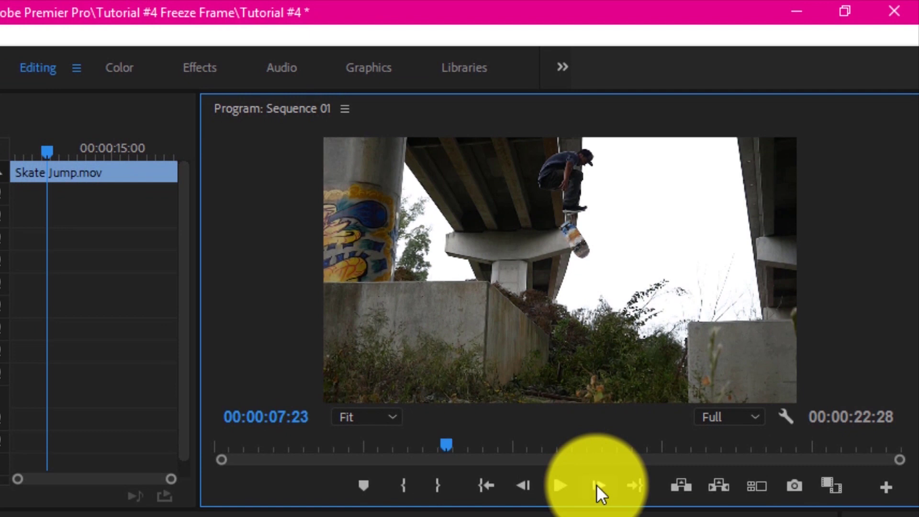
pyautogui.click(597, 485)
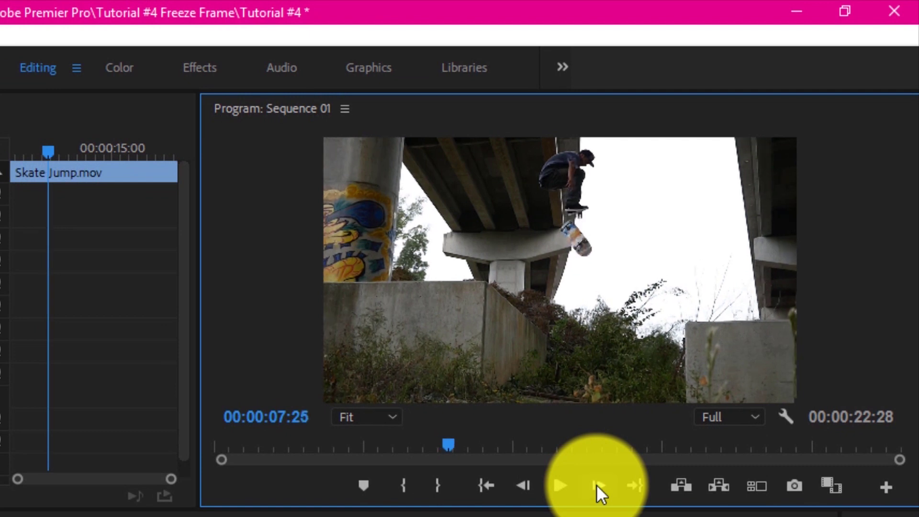
pyautogui.click(597, 485)
pyautogui.click(596, 485)
pyautogui.click(596, 484)
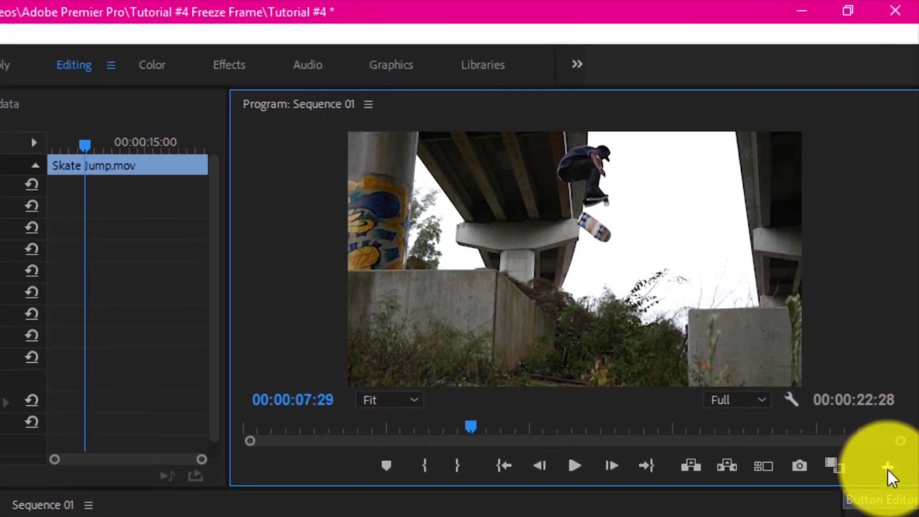
# Export the 00:00:07:29 frame as a BMP still named CameraShot, imported into the project.
pyautogui.click(888, 469)
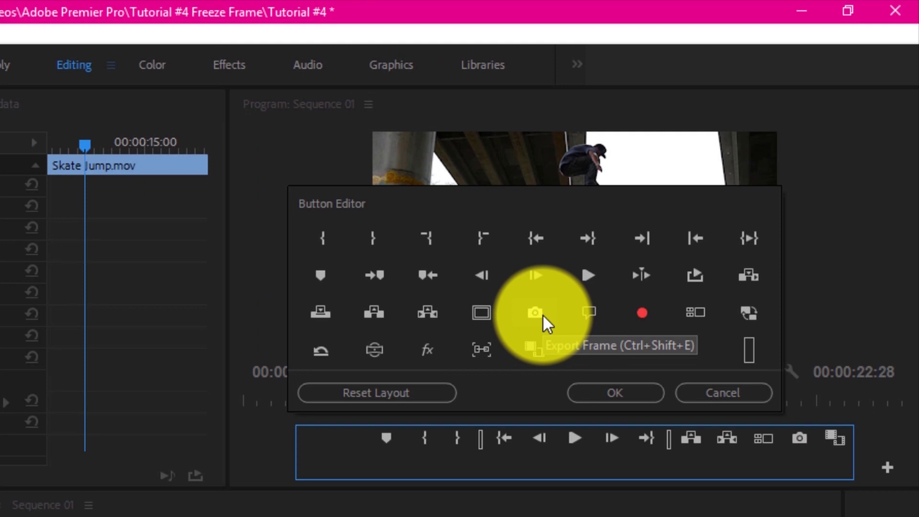
pyautogui.click(718, 393)
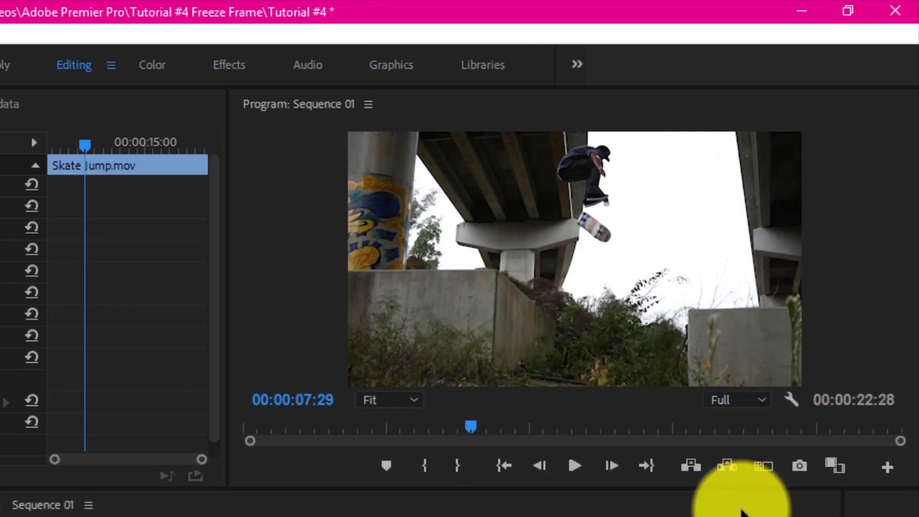
pyautogui.click(797, 463)
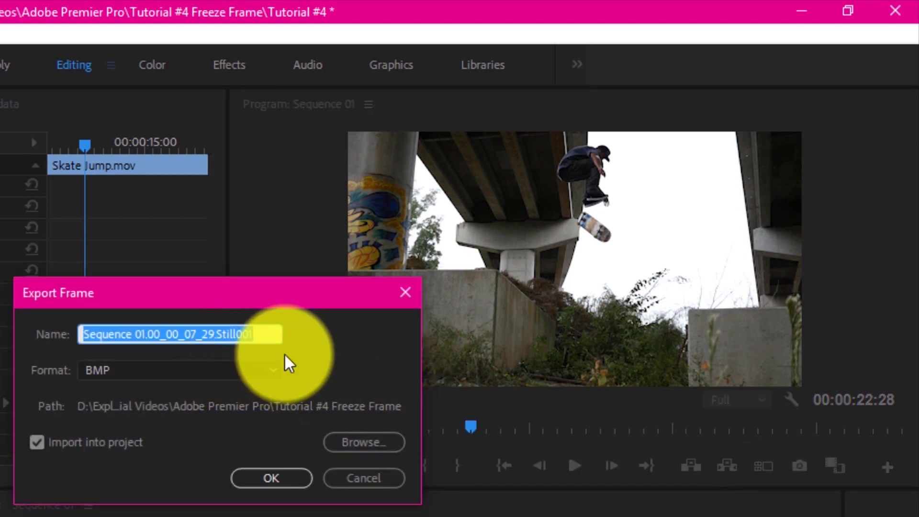
pyautogui.press('BackSpace')
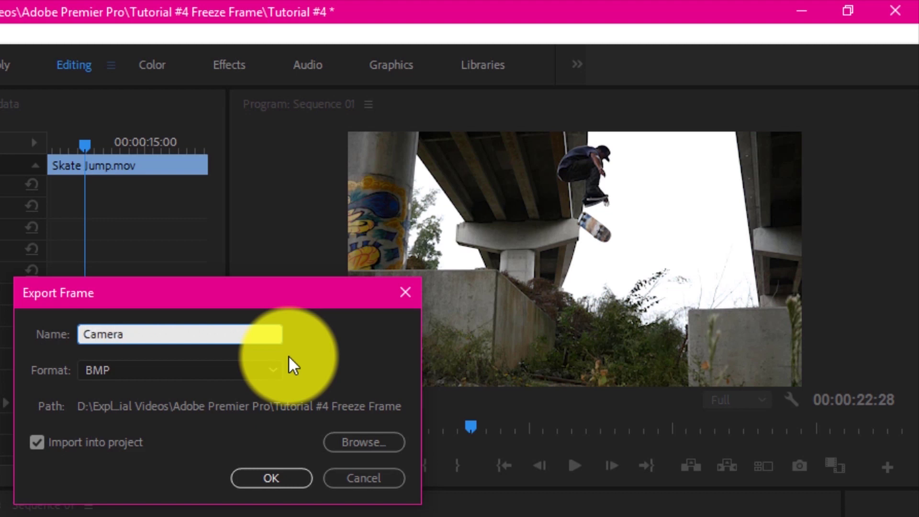
pyautogui.write('CameraShot')
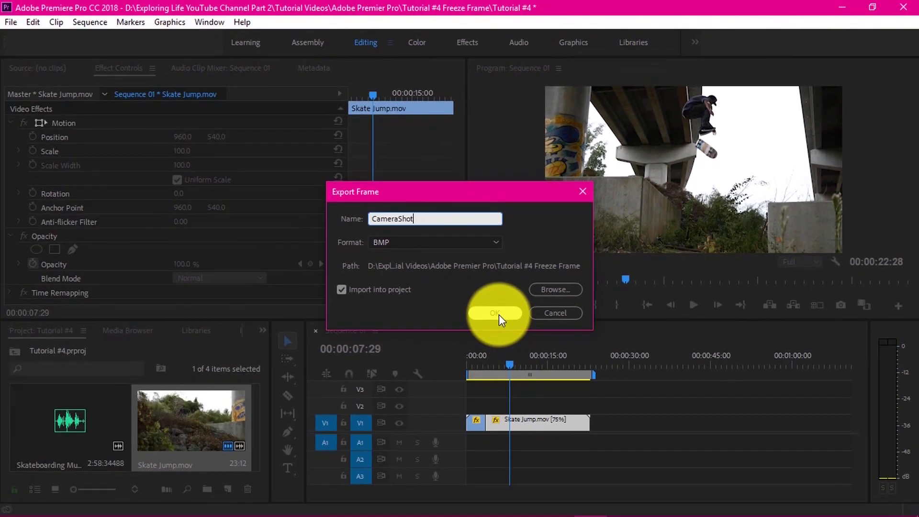
pyautogui.click(498, 314)
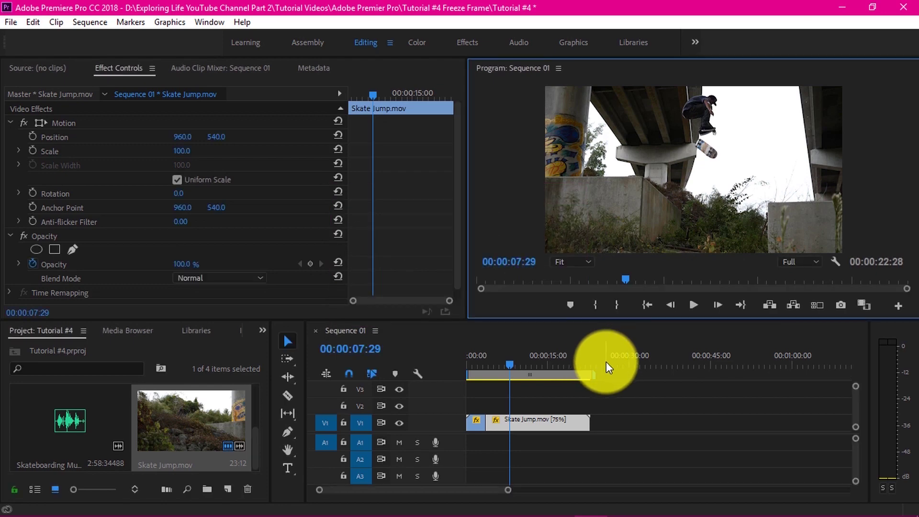
# Razor-cut Skate Jump.mov at 00:00:07:29 and drag the latter piece right to open a gap.
pyautogui.click(547, 439)
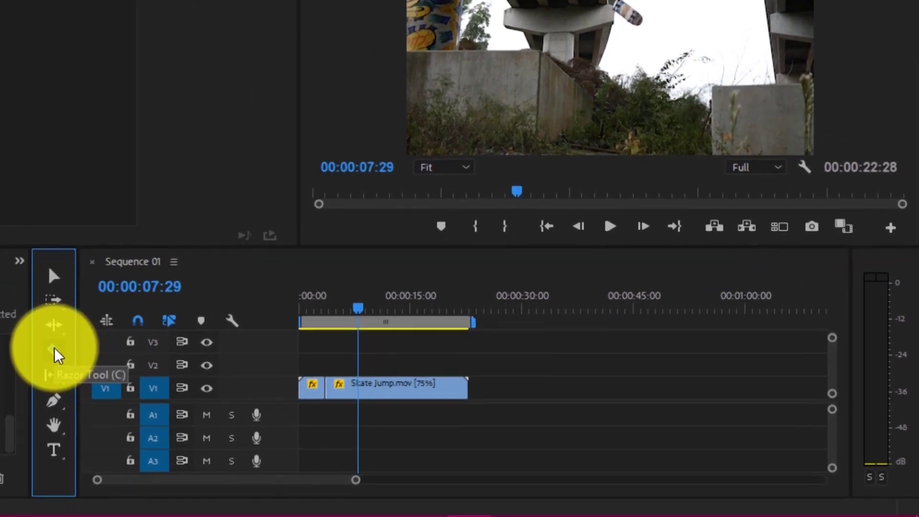
pyautogui.click(288, 396)
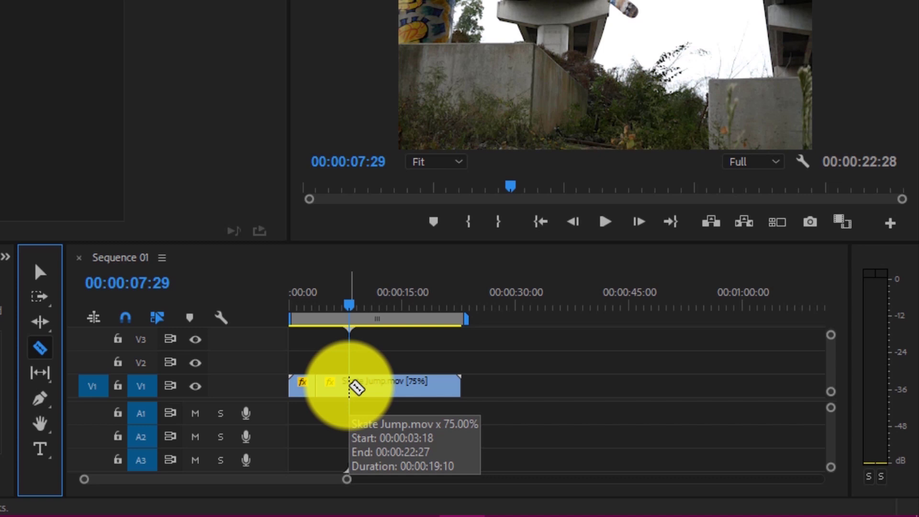
pyautogui.click(354, 387)
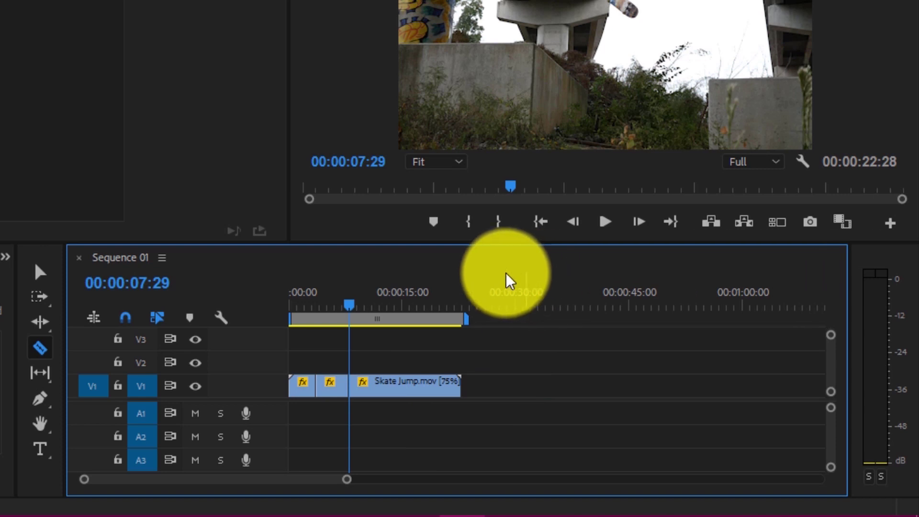
pyautogui.click(50, 272)
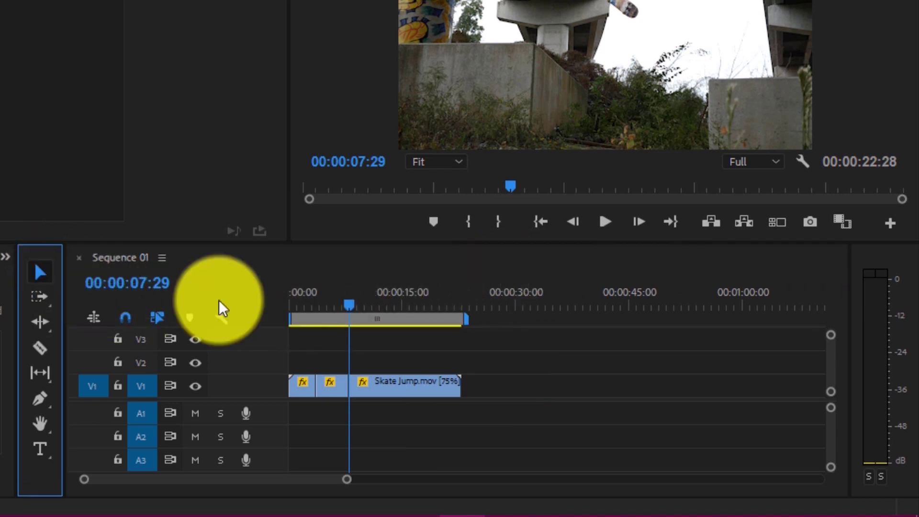
pyautogui.moveTo(386, 389); pyautogui.dragTo(518, 391)
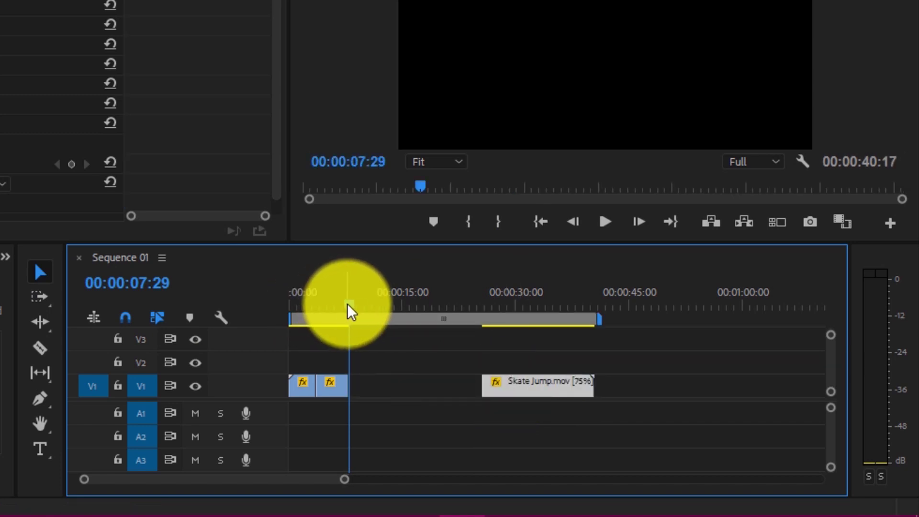
# Drop CameraShot.bmp into the V1 gap right after the 00:00:07:29 cut.
pyautogui.click(318, 312)
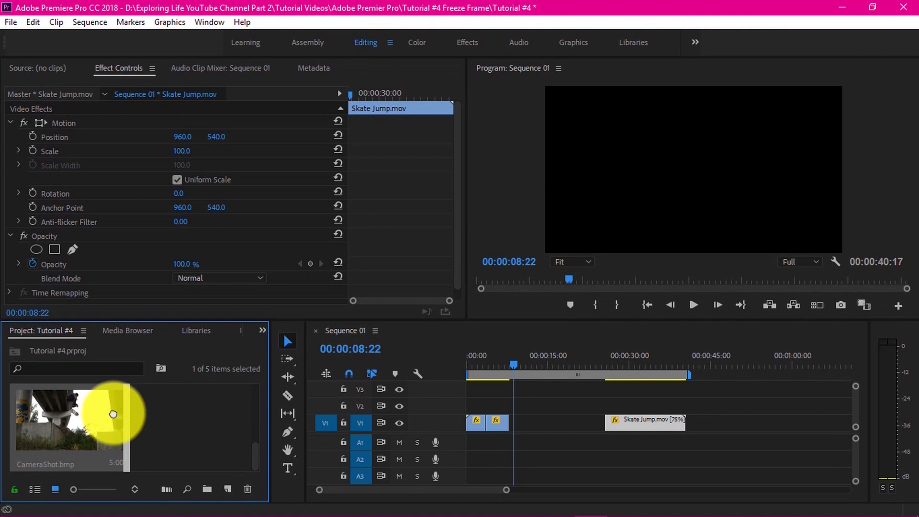
pyautogui.moveTo(258, 272); pyautogui.dragTo(510, 424)
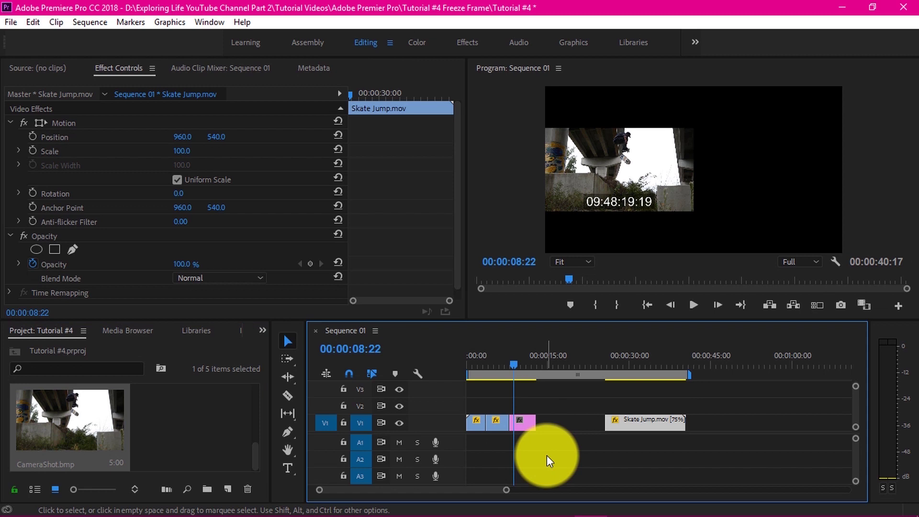
pyautogui.click(513, 362)
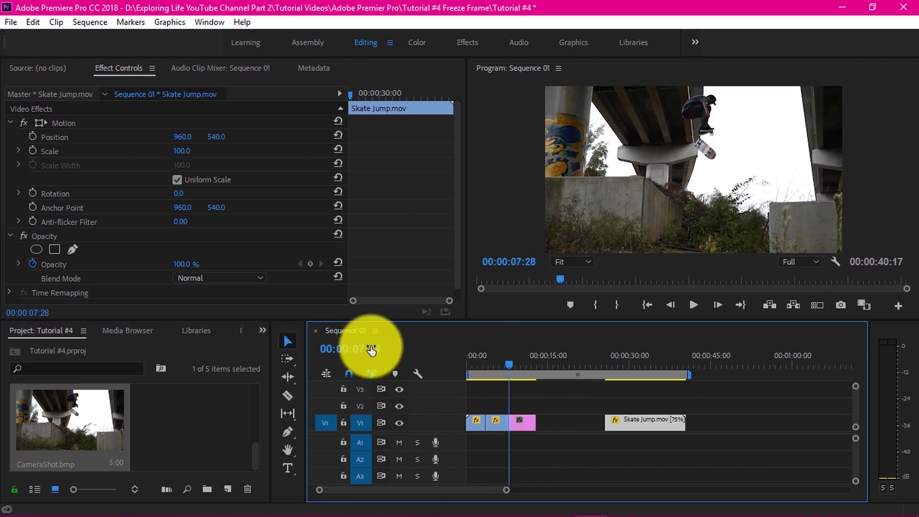
# Razor the CameraShot still at 00:00:10:28 and select the trailing piece.
pyautogui.click(355, 351)
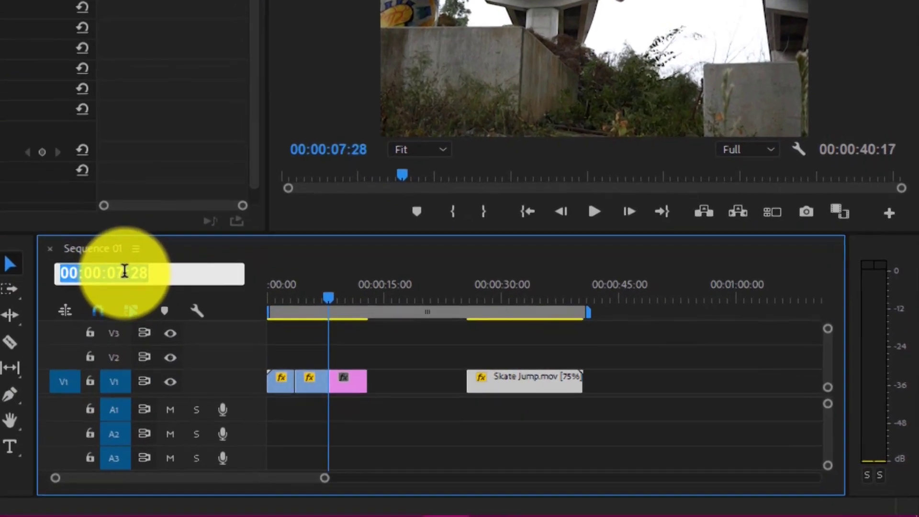
pyautogui.moveTo(301, 325); pyautogui.dragTo(338, 333)
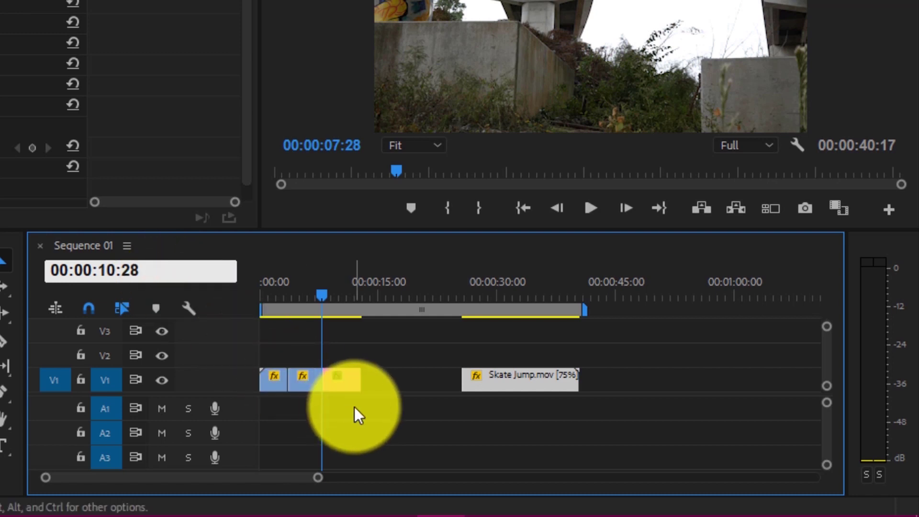
pyautogui.press('Return')
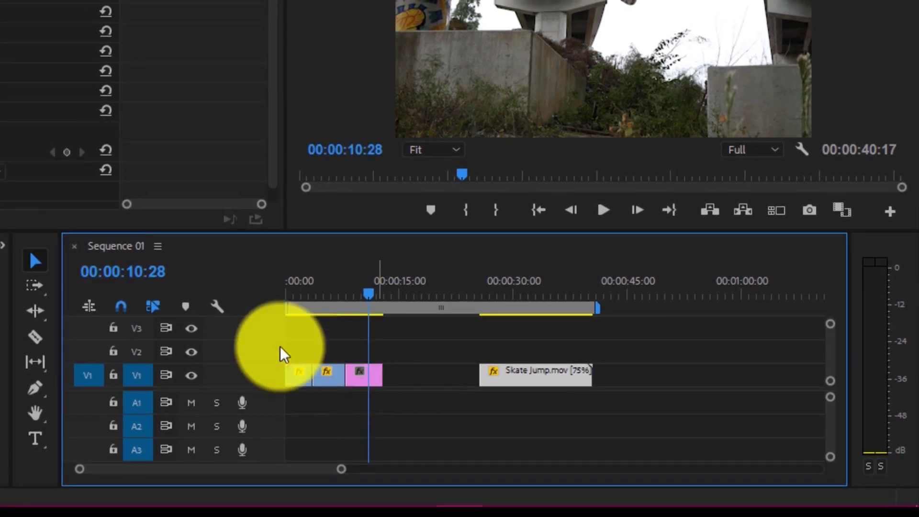
pyautogui.click(34, 337)
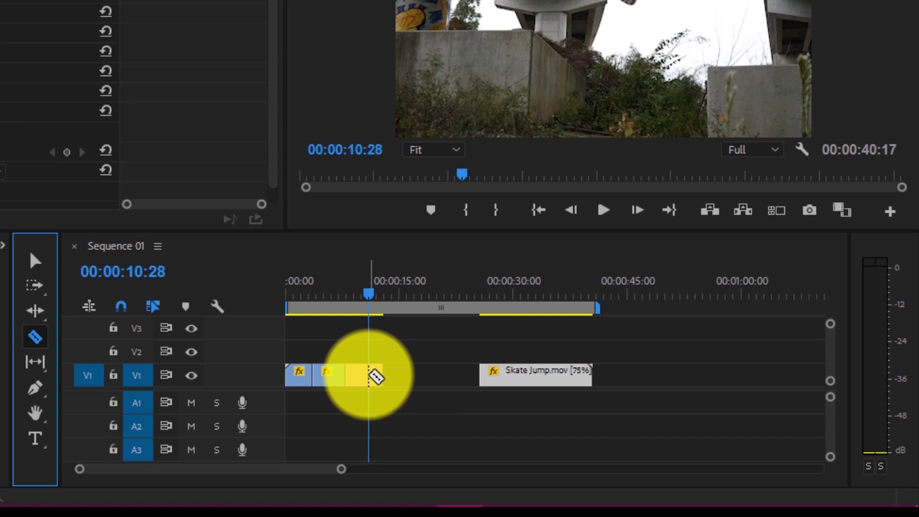
pyautogui.click(370, 376)
pyautogui.click(36, 259)
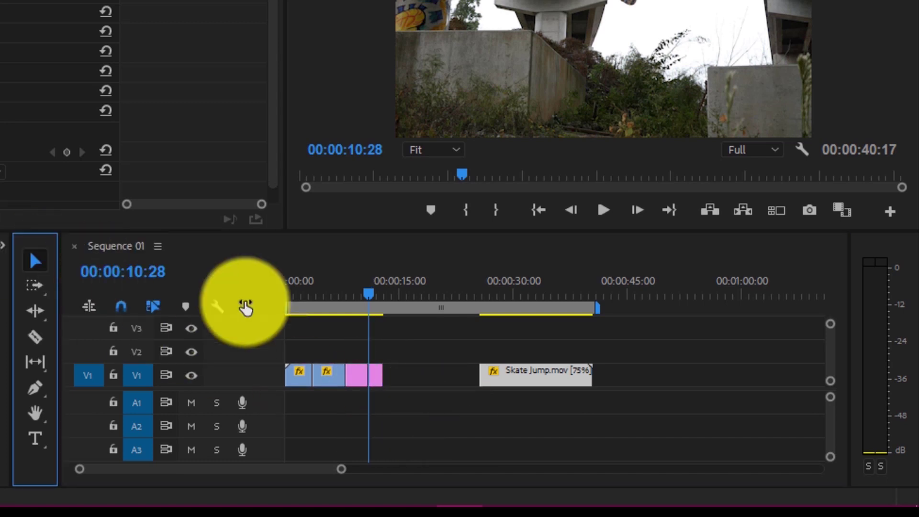
pyautogui.click(379, 377)
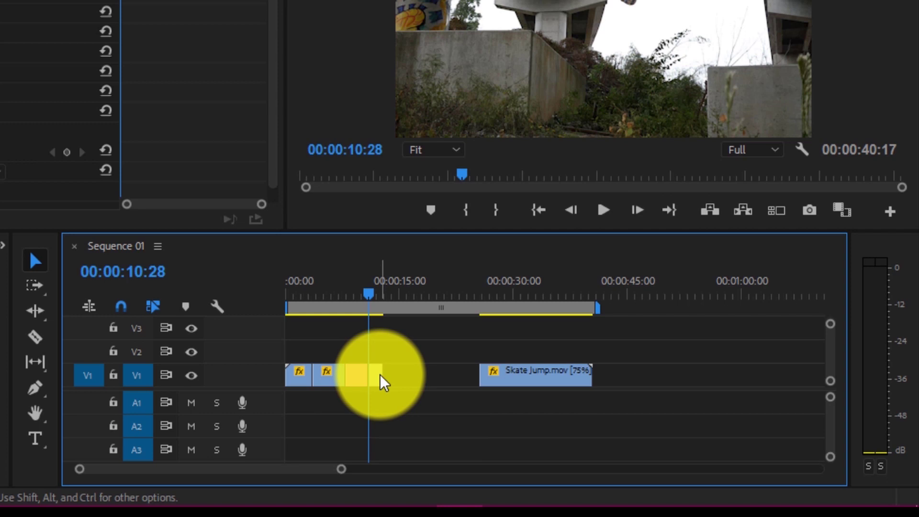
# Delete the leftover still piece and slide Skate Jump.mov left to butt against it at 00:00:10:28.
pyautogui.press('Delete')
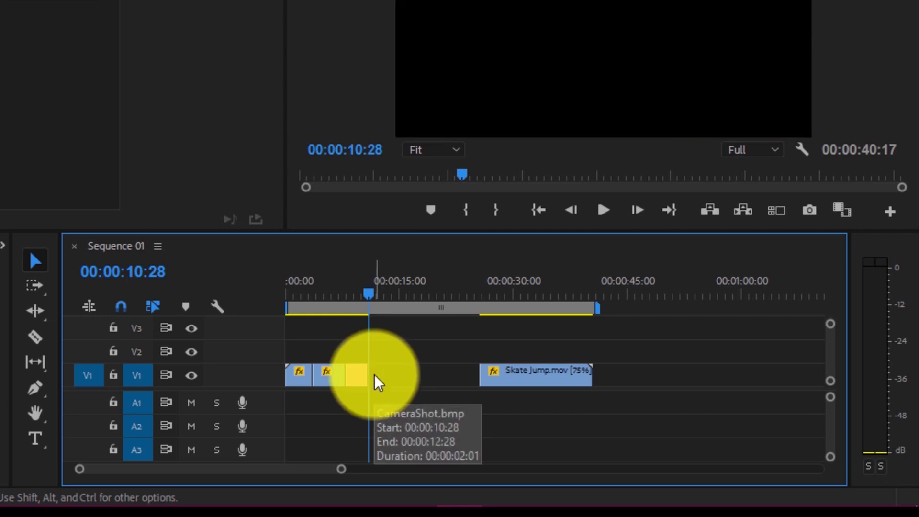
pyautogui.moveTo(529, 378); pyautogui.dragTo(420, 380)
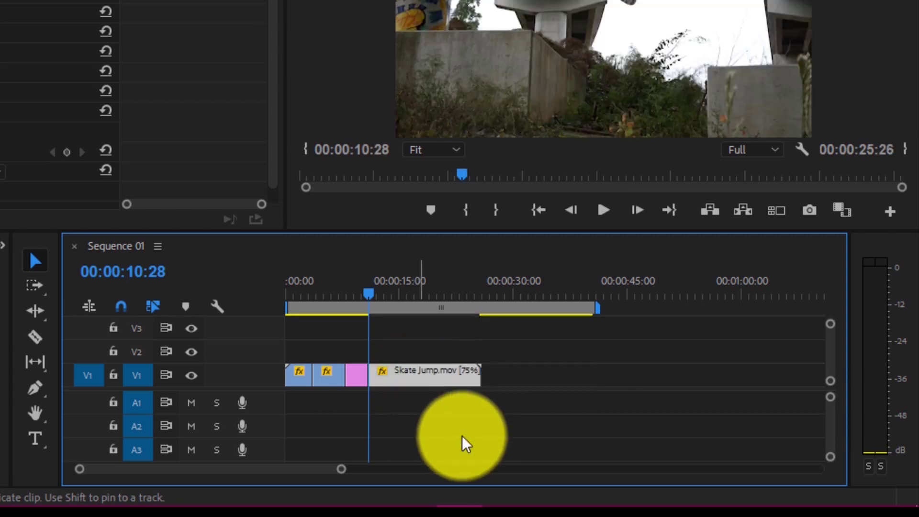
pyautogui.click(320, 301)
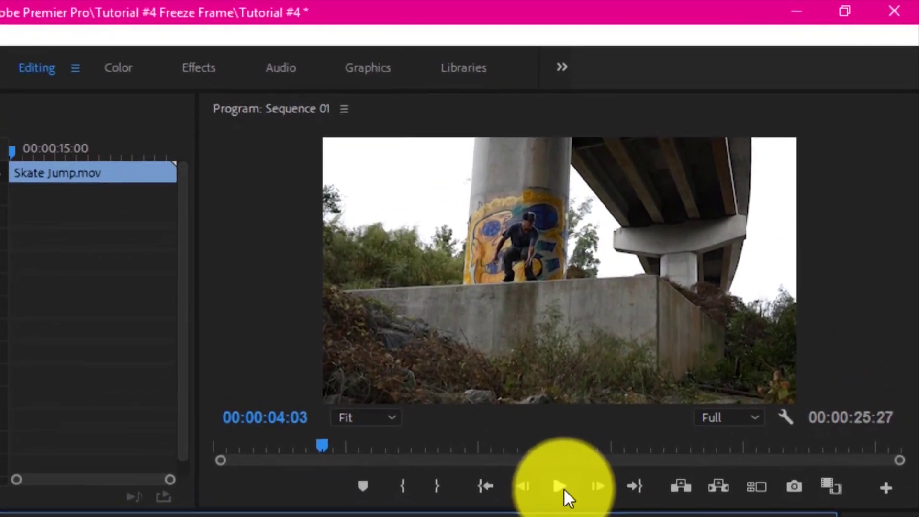
pyautogui.click(635, 384)
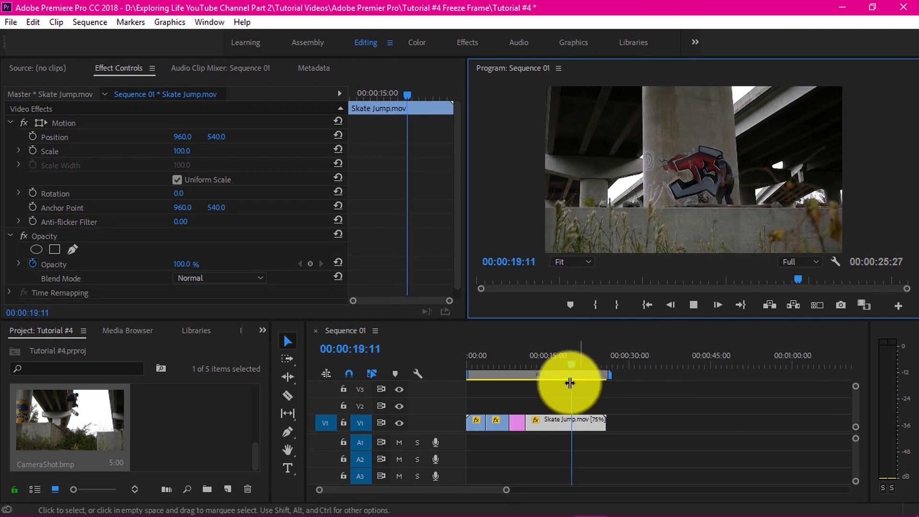
pyautogui.click(588, 362)
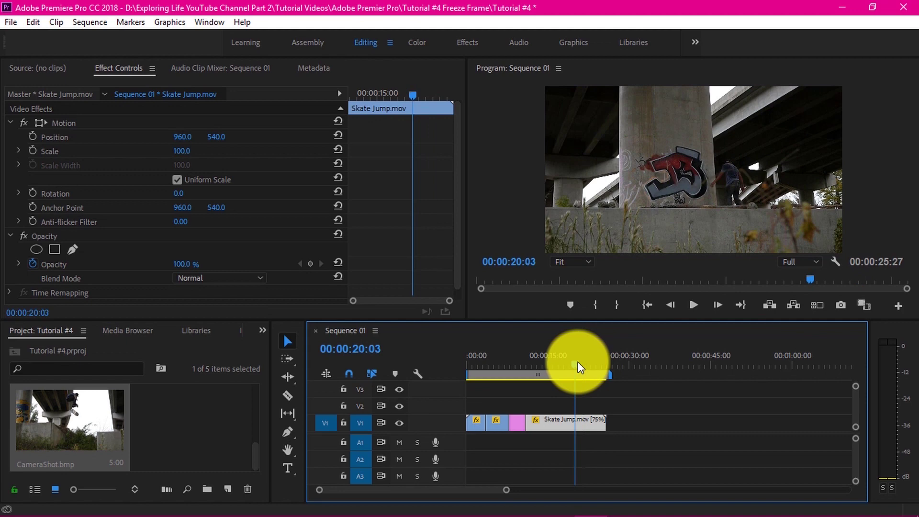
pyautogui.moveTo(579, 364); pyautogui.dragTo(537, 363)
pyautogui.press('space')
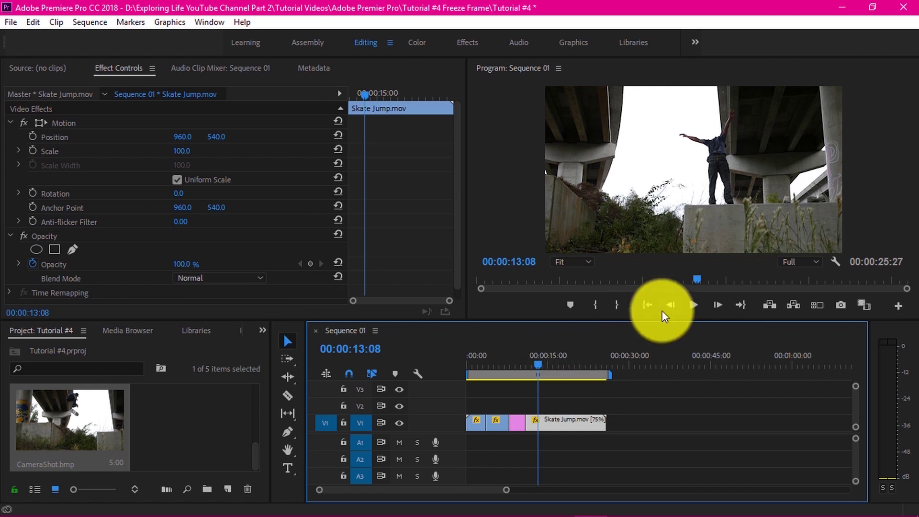
pyautogui.click(692, 303)
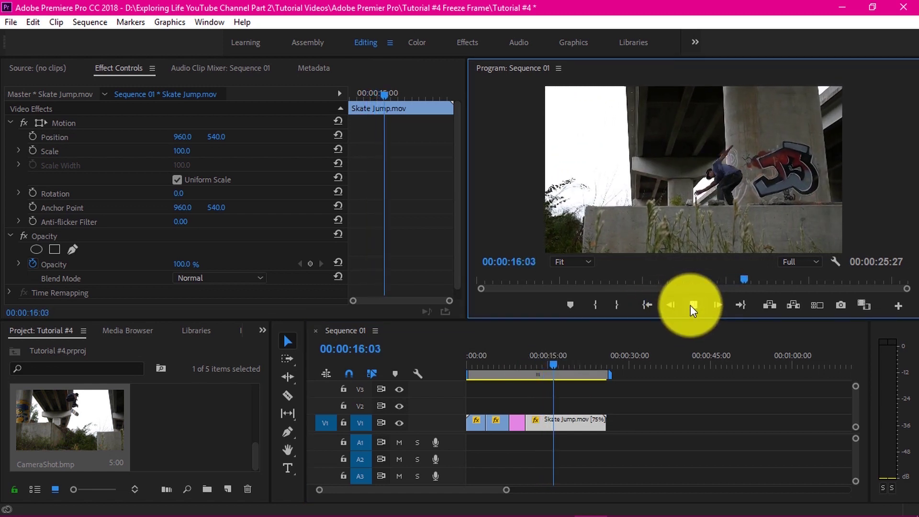
pyautogui.click(692, 304)
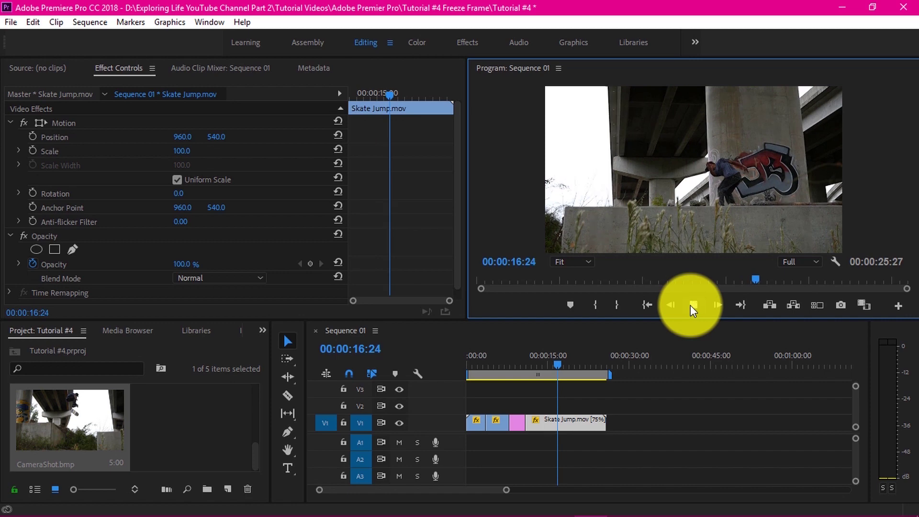
pyautogui.click(692, 305)
pyautogui.click(693, 305)
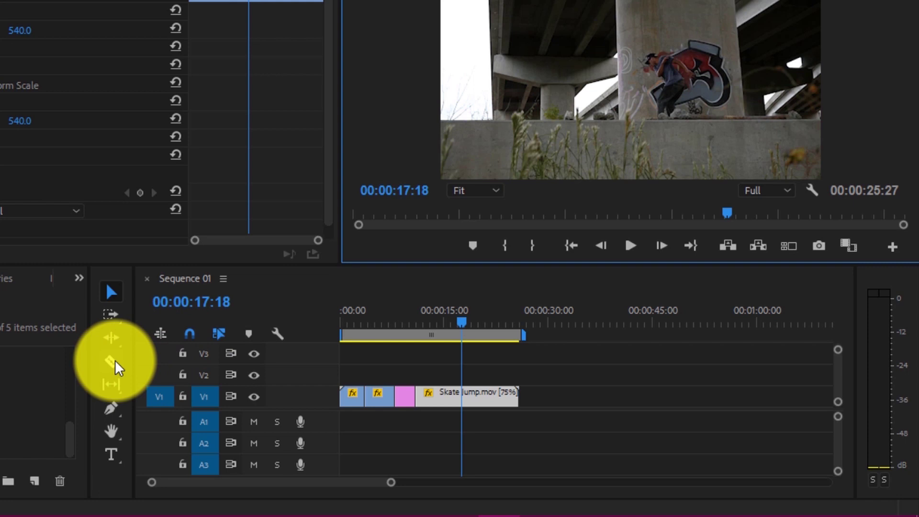
# Split Skate Jump.mov at 00:00:17:18 and select the second piece.
pyautogui.click(115, 362)
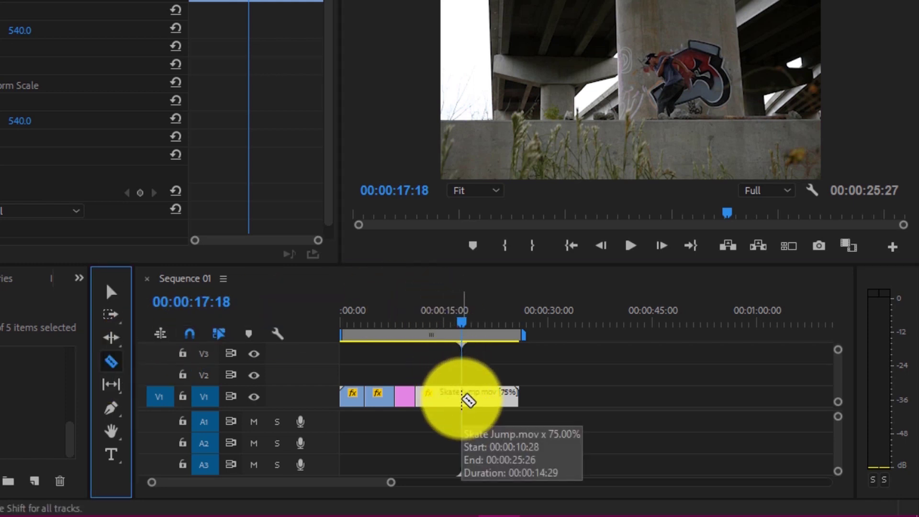
pyautogui.click(462, 401)
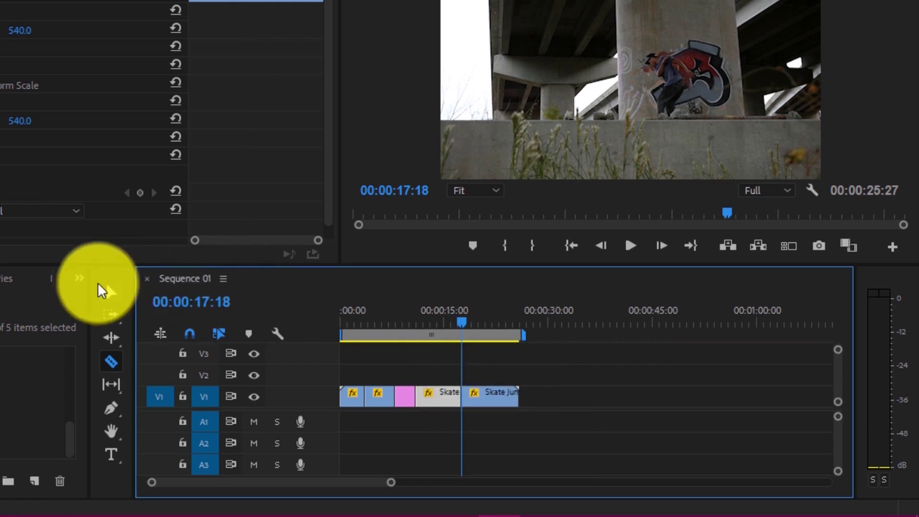
pyautogui.click(107, 288)
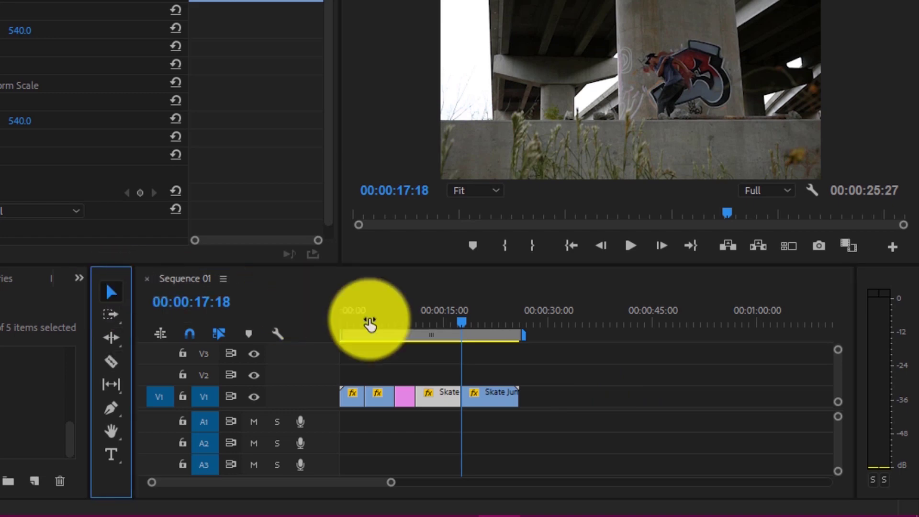
pyautogui.click(478, 401)
# Change that piece's speed from 75% to 250% via Speed/Duration.
pyautogui.rightClick(478, 401)
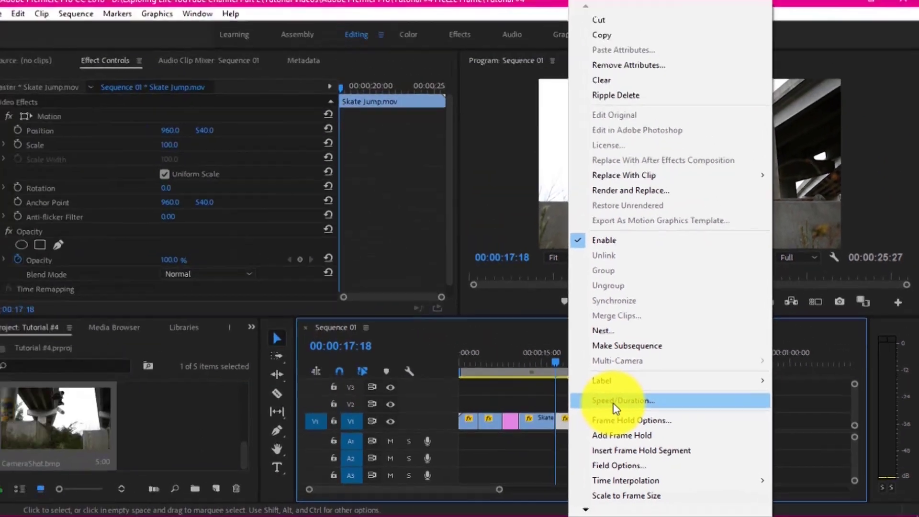
pyautogui.click(364, 307)
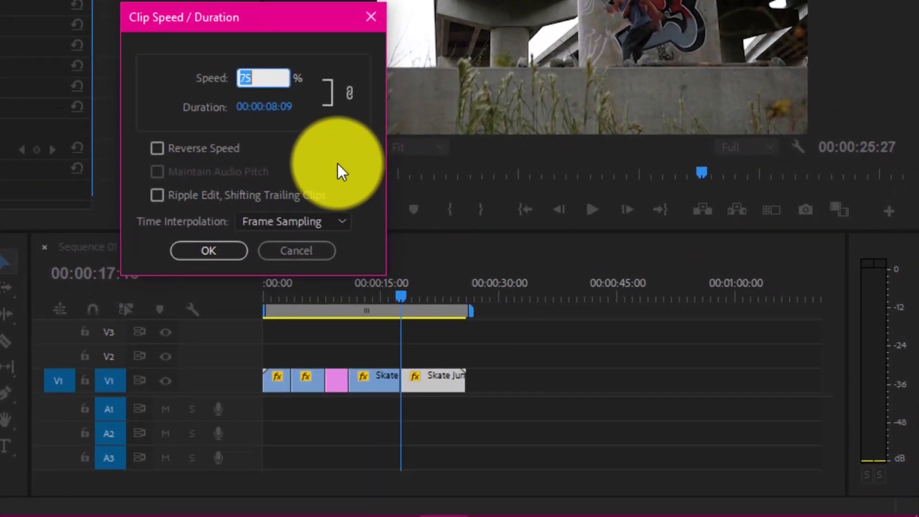
pyautogui.press('BackSpace')
pyautogui.write('250')
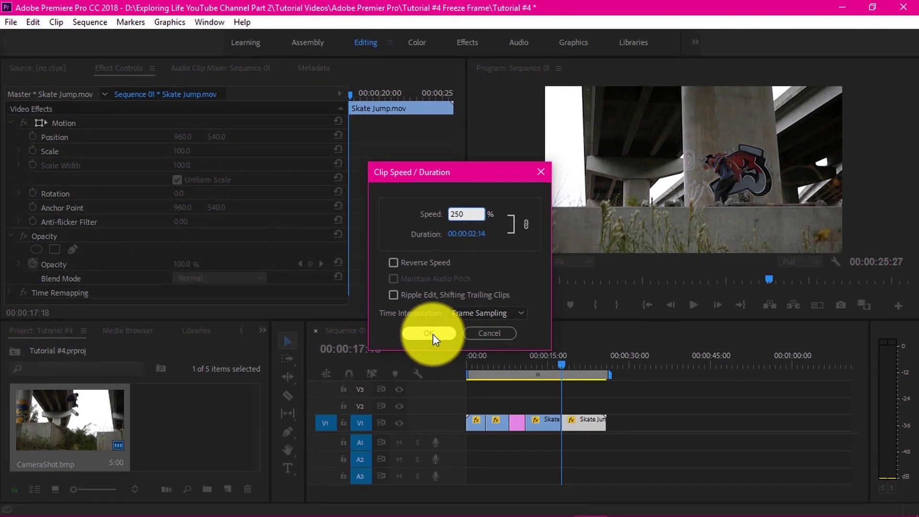
pyautogui.click(431, 333)
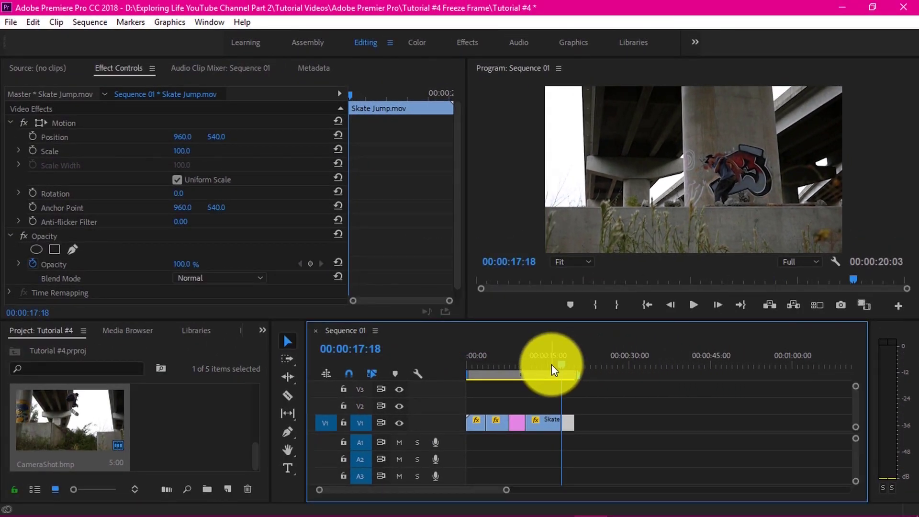
pyautogui.moveTo(563, 365); pyautogui.dragTo(469, 364)
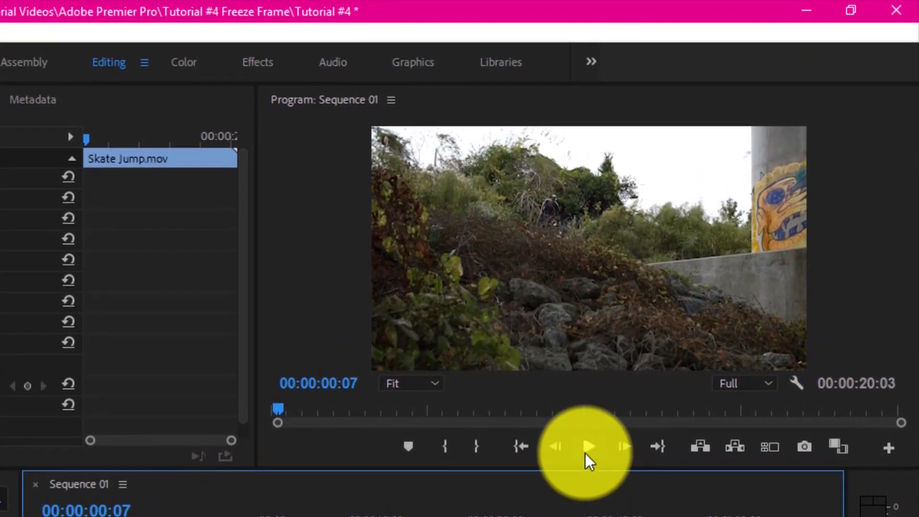
pyautogui.click(586, 453)
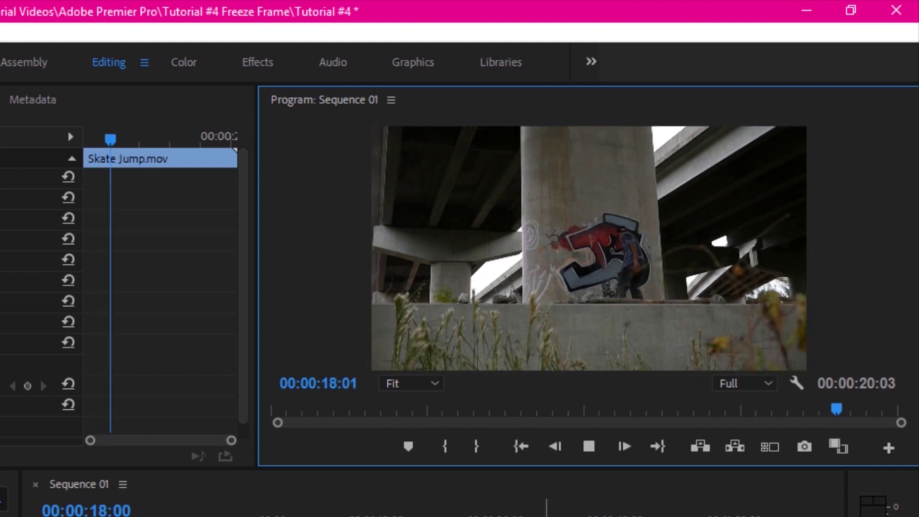
pyautogui.moveTo(408, 503); pyautogui.dragTo(404, 505)
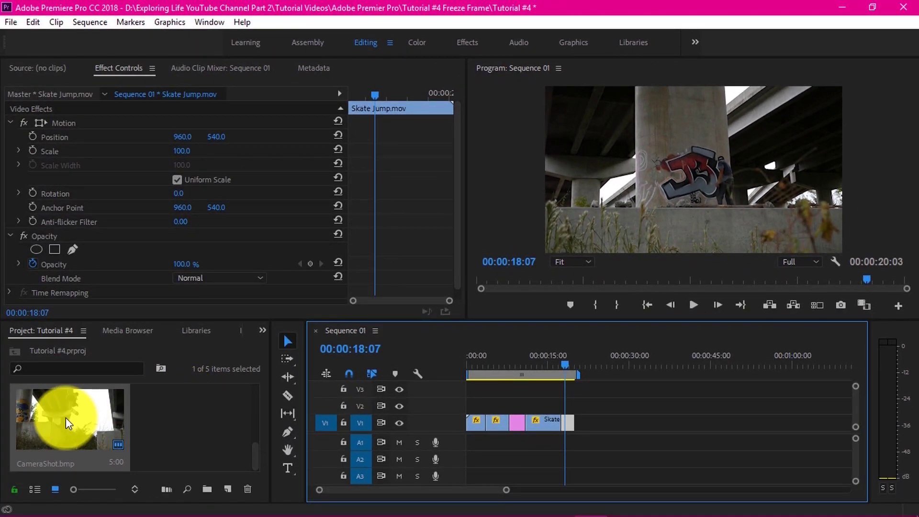
# Place the Skateboarding Music clip on A1 starting at 00:00:00:00 of Sequence 01.
pyautogui.scroll(2, 237, 432)
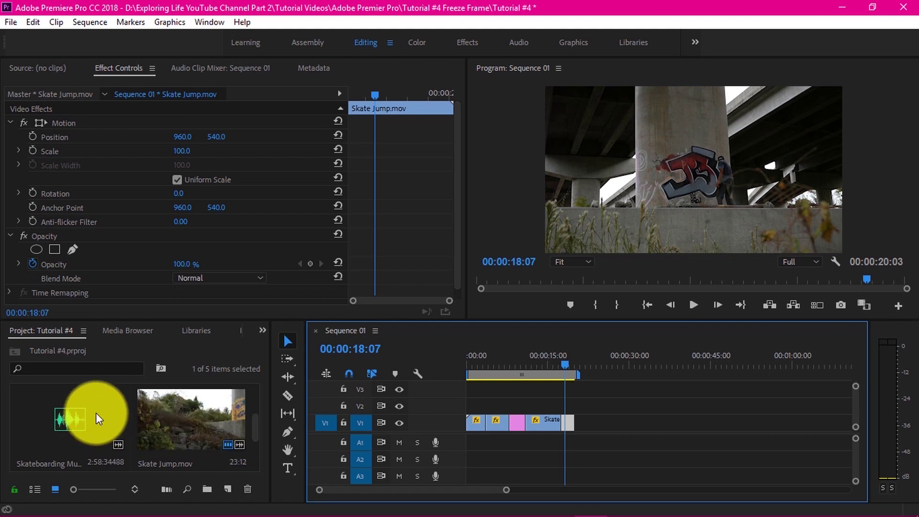
pyautogui.moveTo(96, 414); pyautogui.dragTo(498, 452)
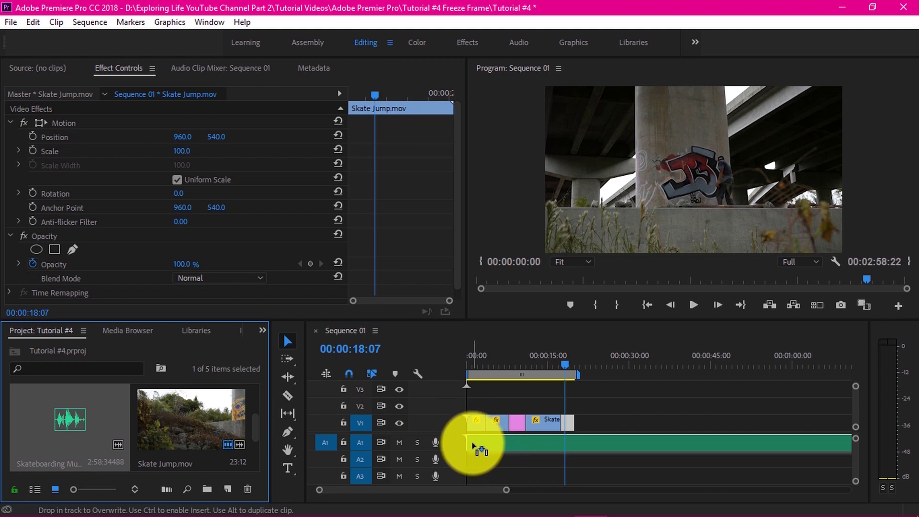
pyautogui.moveTo(473, 447); pyautogui.dragTo(475, 448)
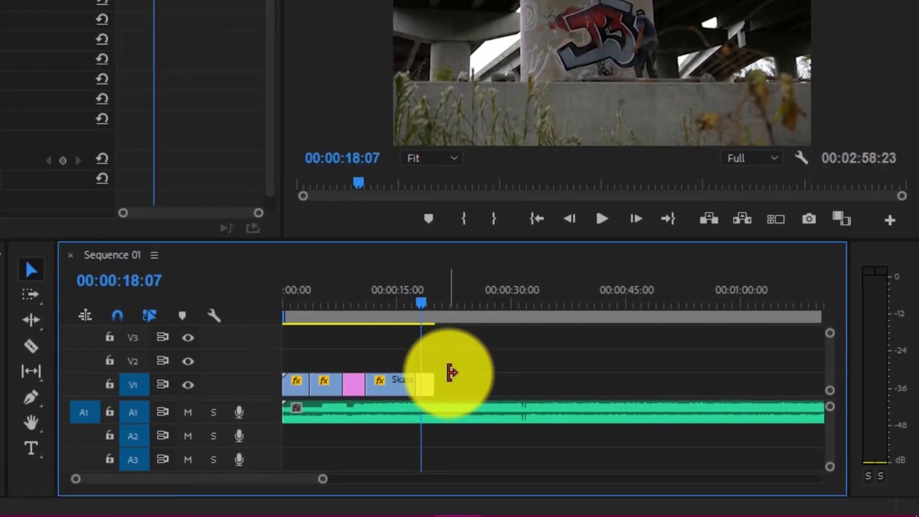
# Cut the music at the video's end (00:00:20:03) and delete the overhanging part.
pyautogui.click(31, 346)
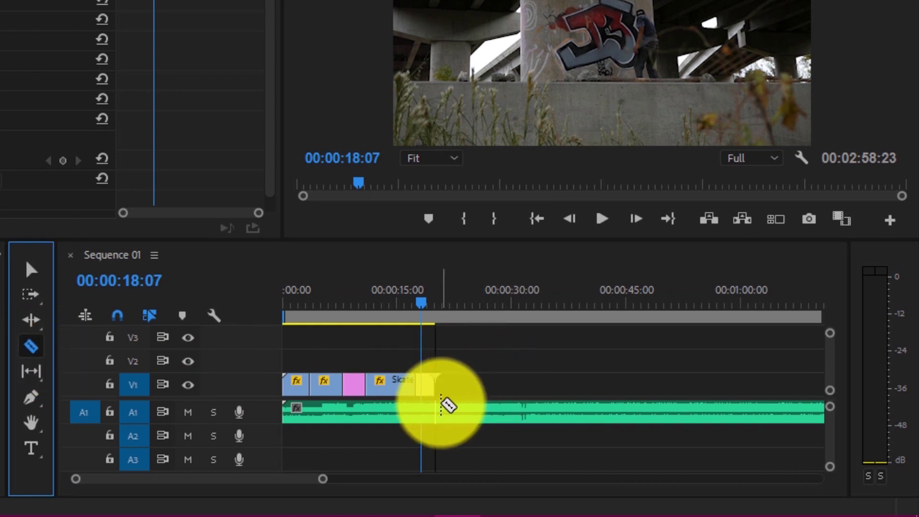
pyautogui.click(442, 406)
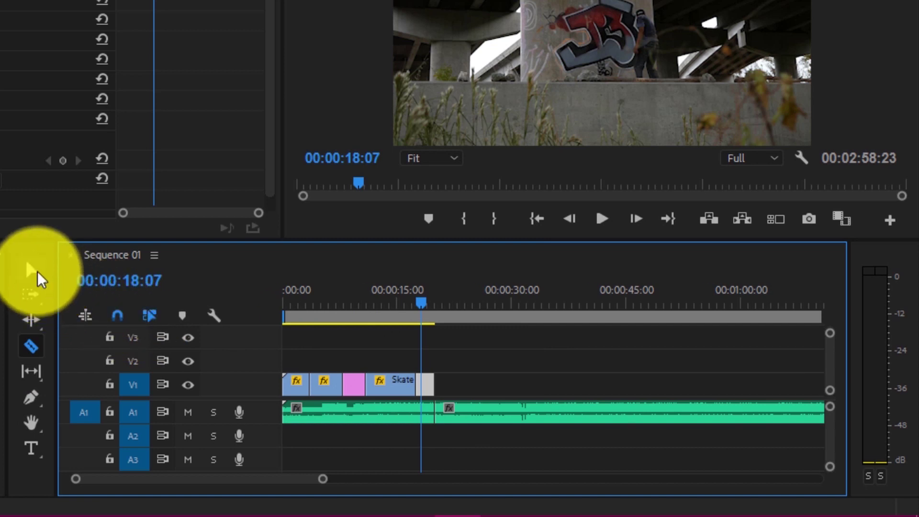
pyautogui.click(35, 269)
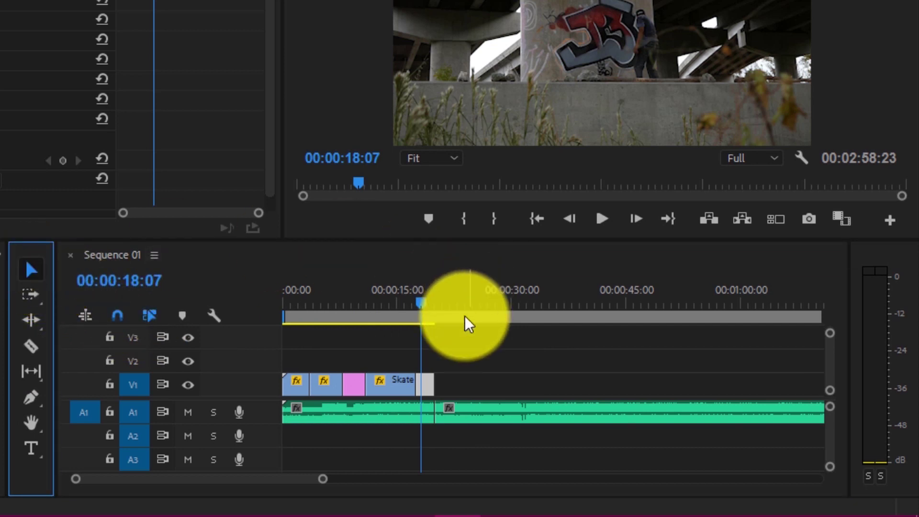
pyautogui.click(493, 417)
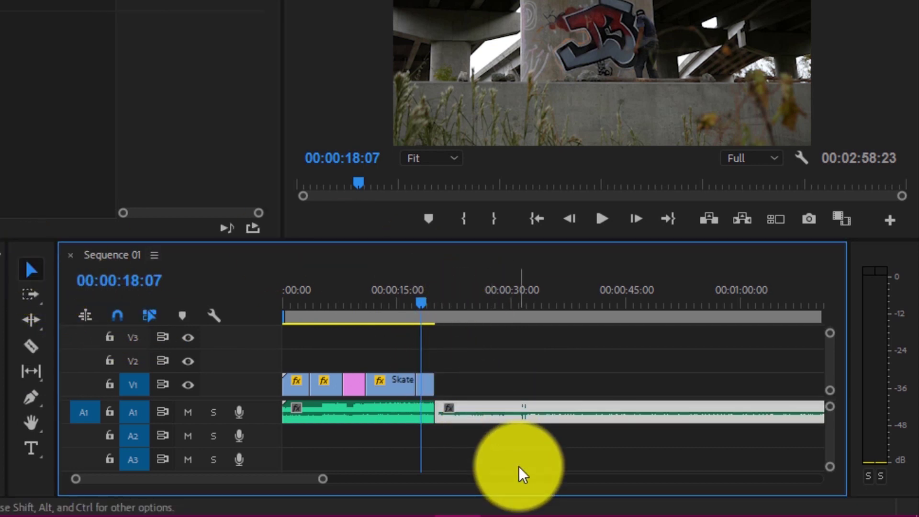
pyautogui.press('Delete')
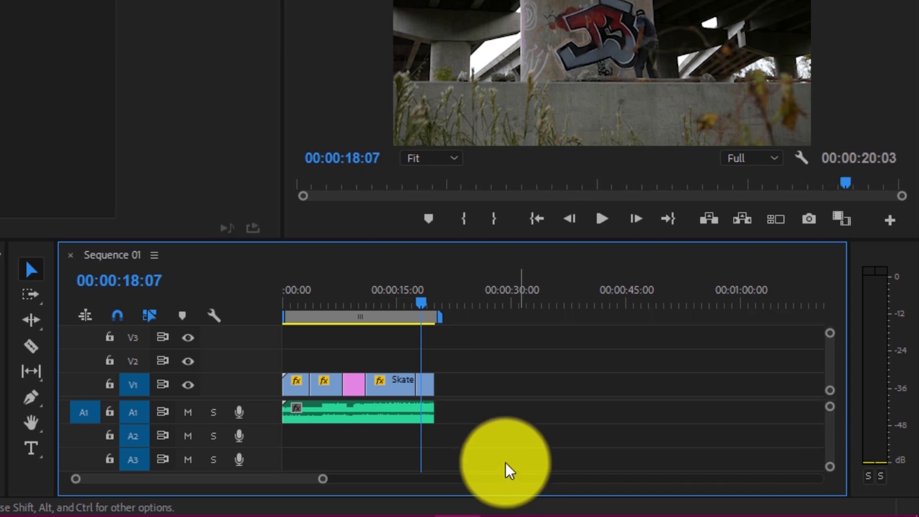
# Razor the music at both edges of the freeze frame and select the middle piece.
pyautogui.click(31, 346)
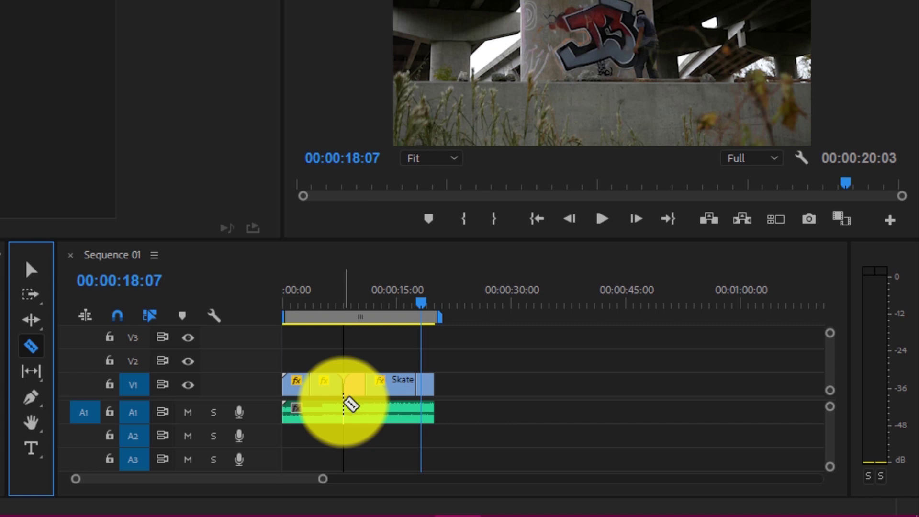
pyautogui.click(343, 390)
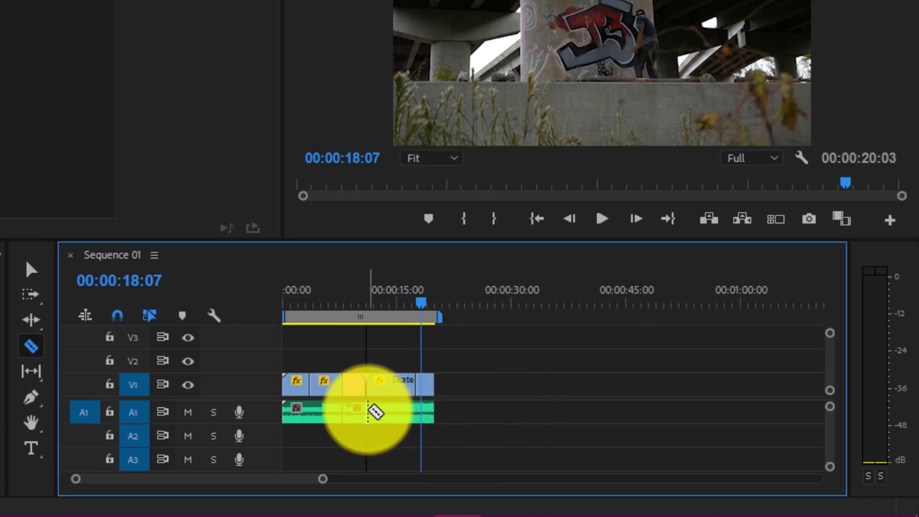
pyautogui.click(368, 411)
pyautogui.click(31, 270)
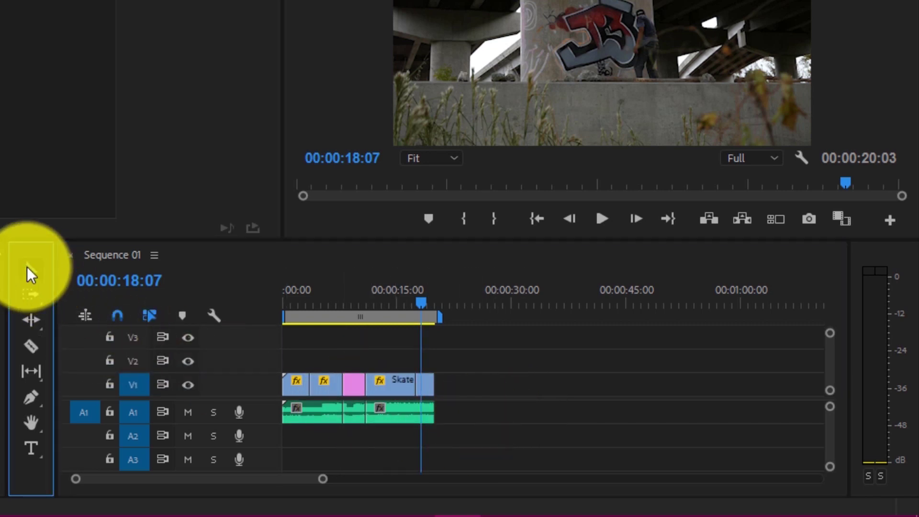
pyautogui.click(357, 413)
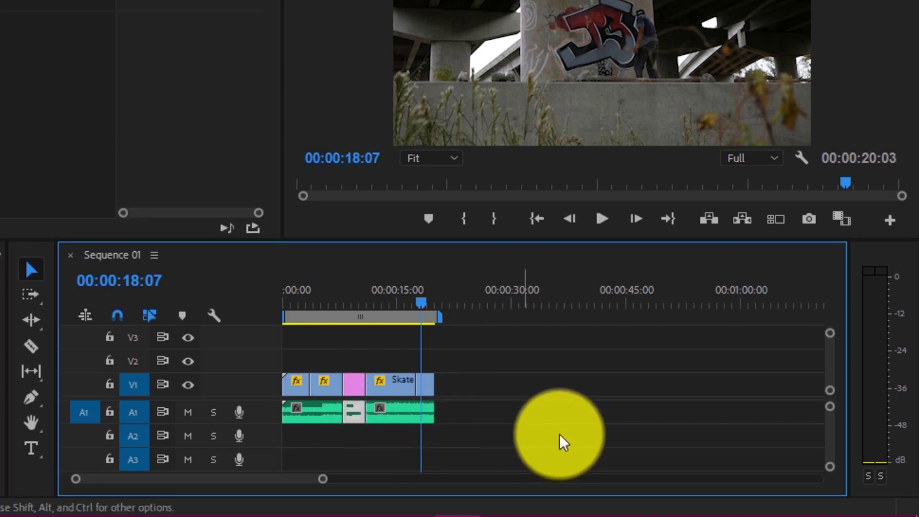
# Delete the music under the freeze frame, add Camera Shutter Sound on A2 and cut it at the freeze end.
pyautogui.press('Delete')
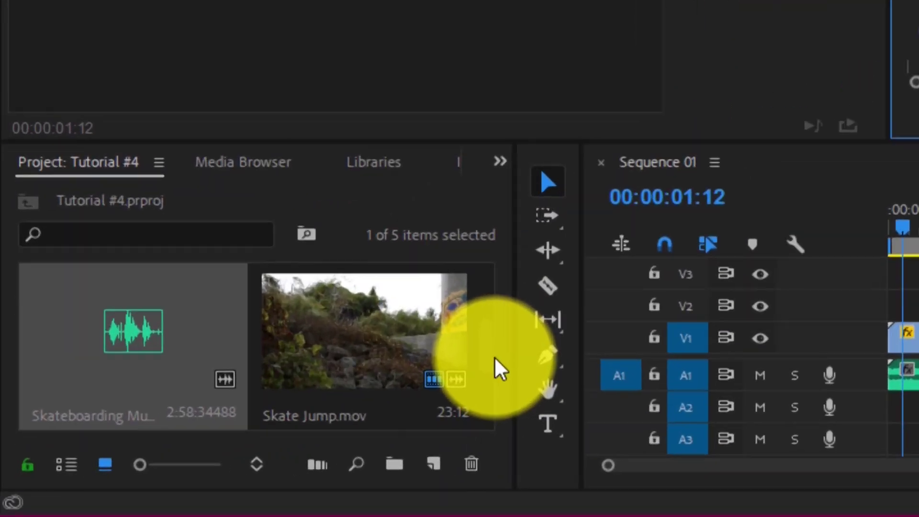
pyautogui.moveTo(182, 421); pyautogui.dragTo(510, 463)
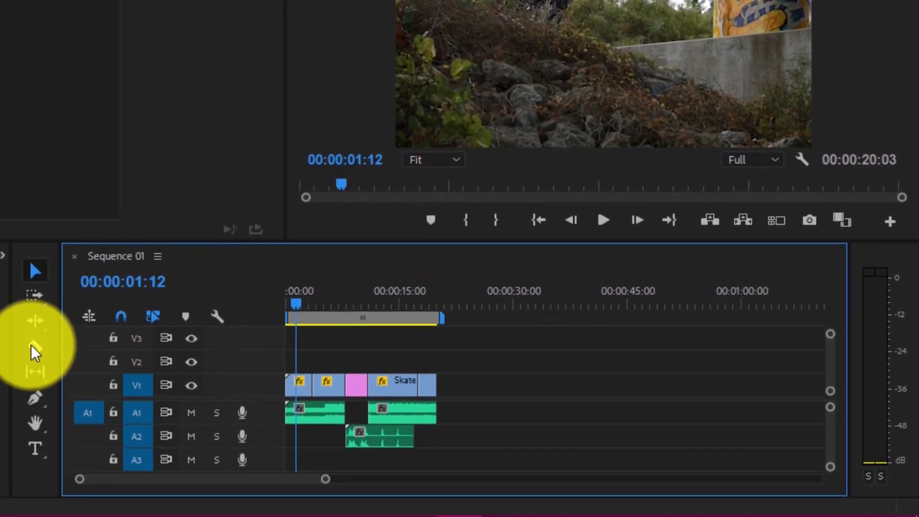
pyautogui.click(288, 396)
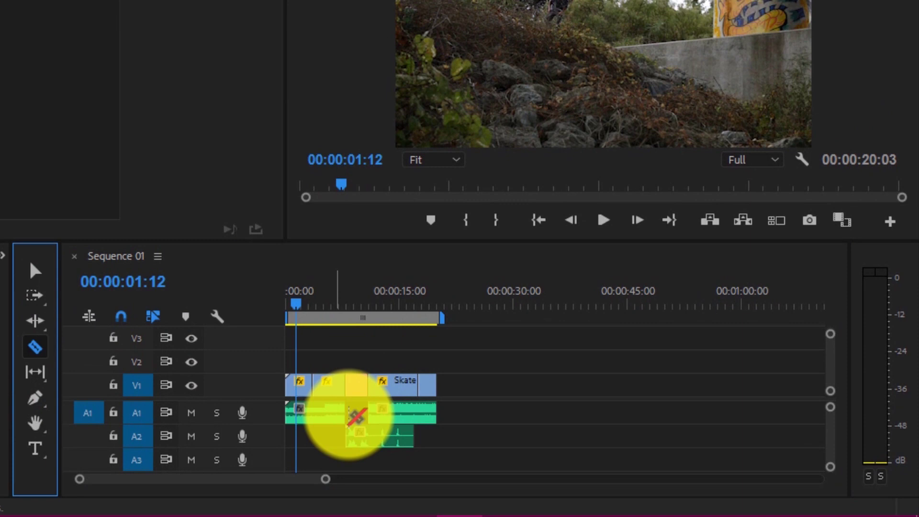
pyautogui.click(380, 435)
pyautogui.click(431, 447)
pyautogui.click(144, 387)
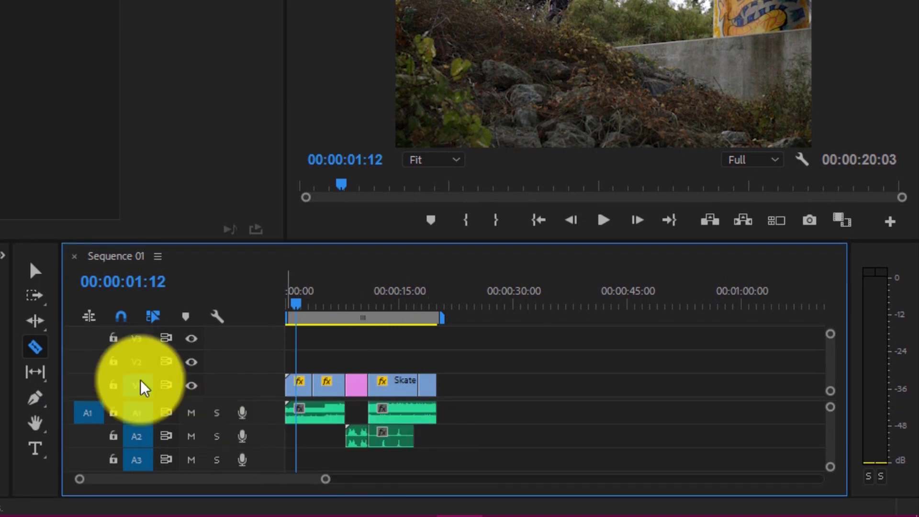
# Remove the excess shutter sound and move the remaining piece into the A1 gap.
pyautogui.click(36, 271)
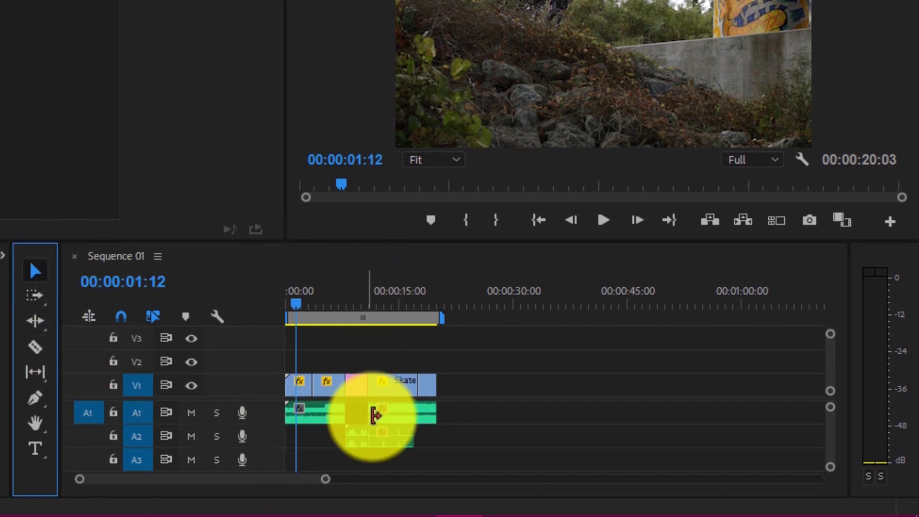
pyautogui.click(405, 443)
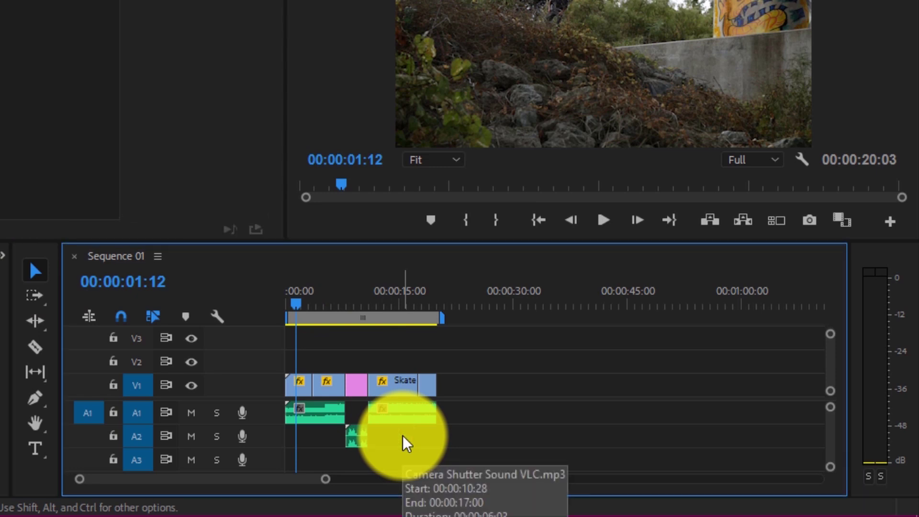
pyautogui.press('Delete')
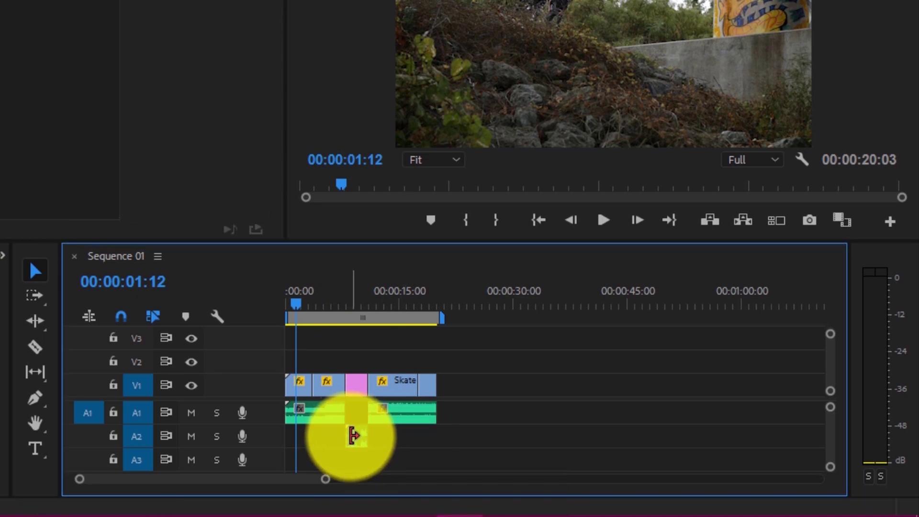
pyautogui.moveTo(359, 446); pyautogui.dragTo(357, 421)
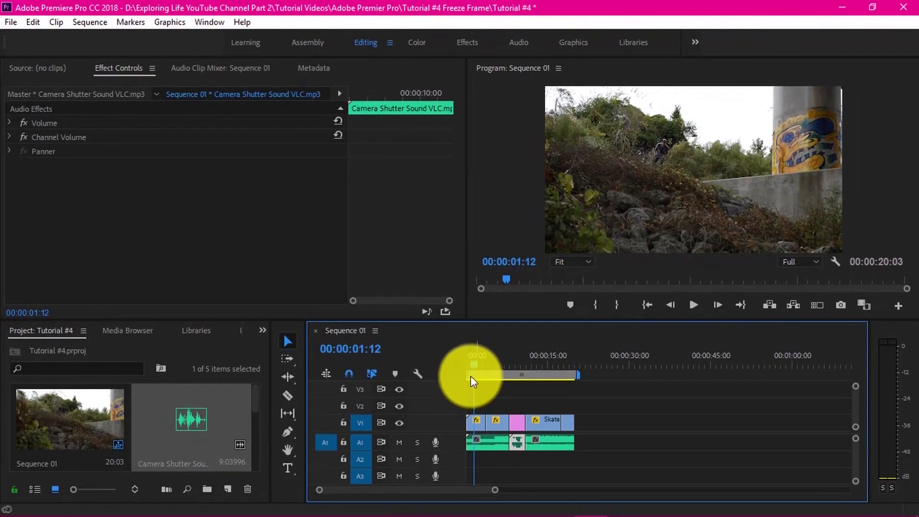
pyautogui.click(462, 367)
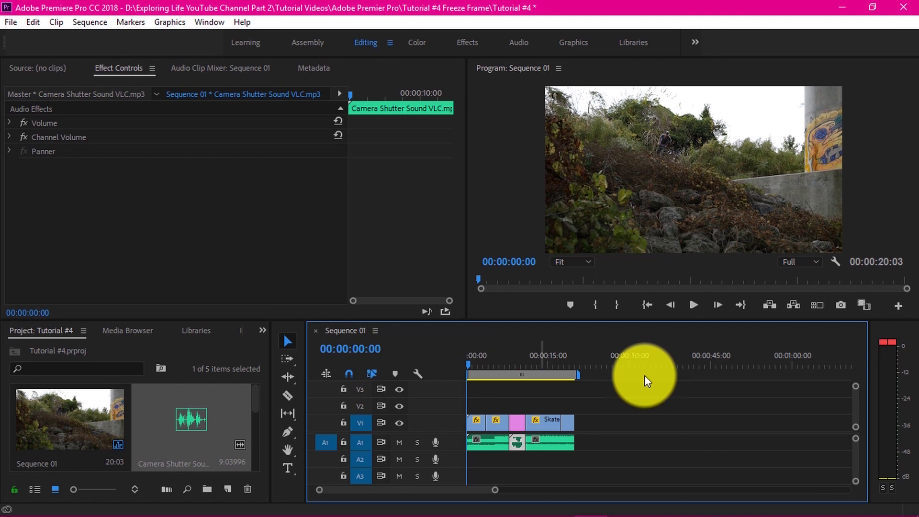
pyautogui.click(692, 308)
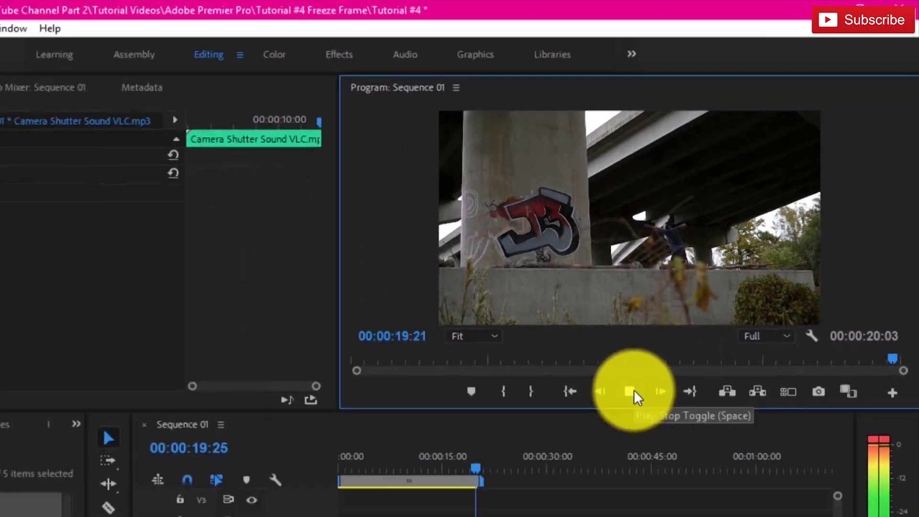
pyautogui.click(547, 503)
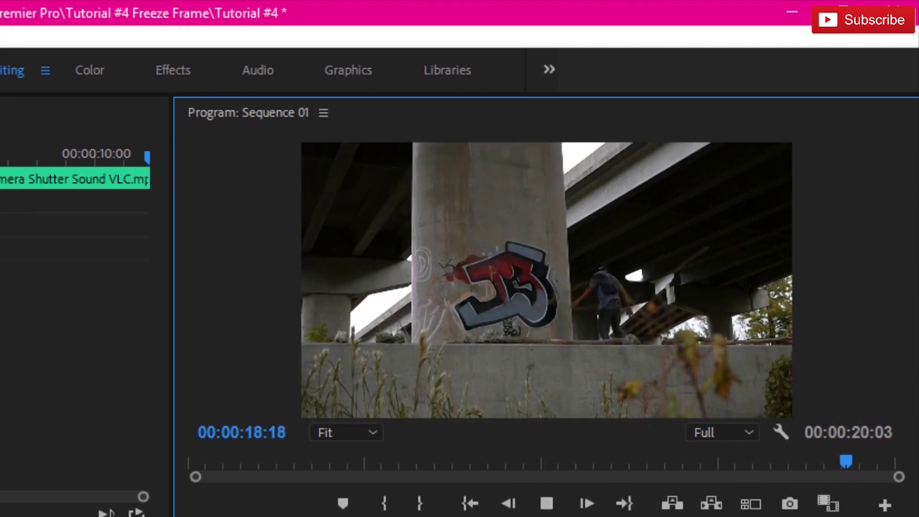
pyautogui.click(547, 503)
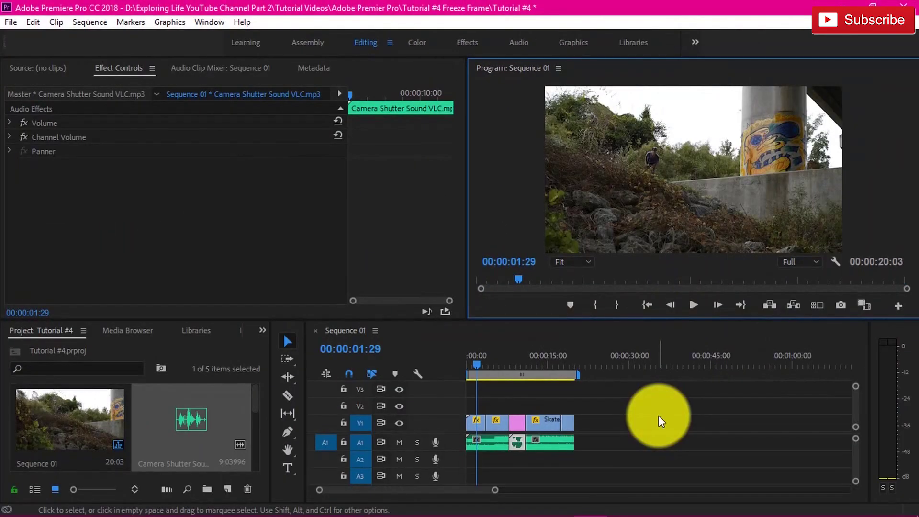